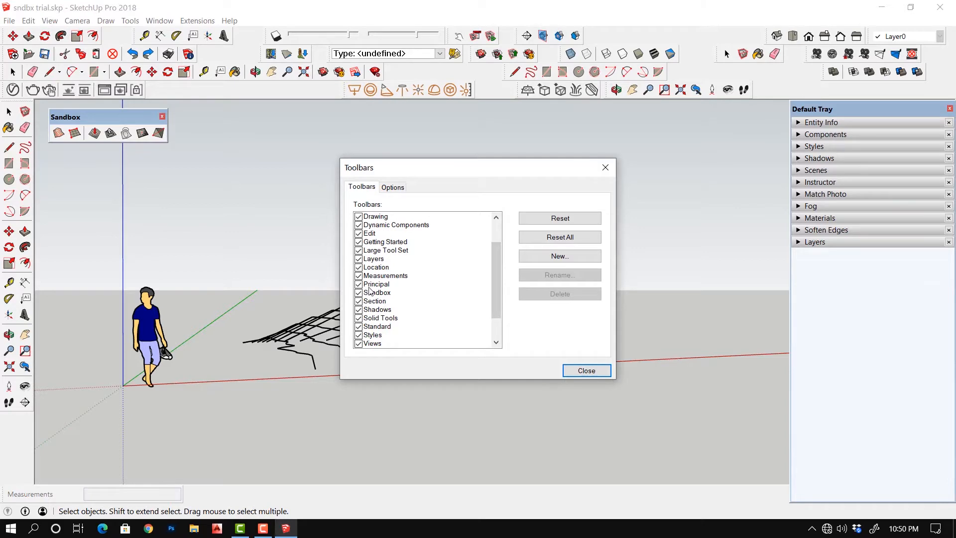
Check that the Sandbox toolbar is enabled in the toolbar list and open the Extension Manager.
{"action": "left_click", "coordinate": [586, 371]}
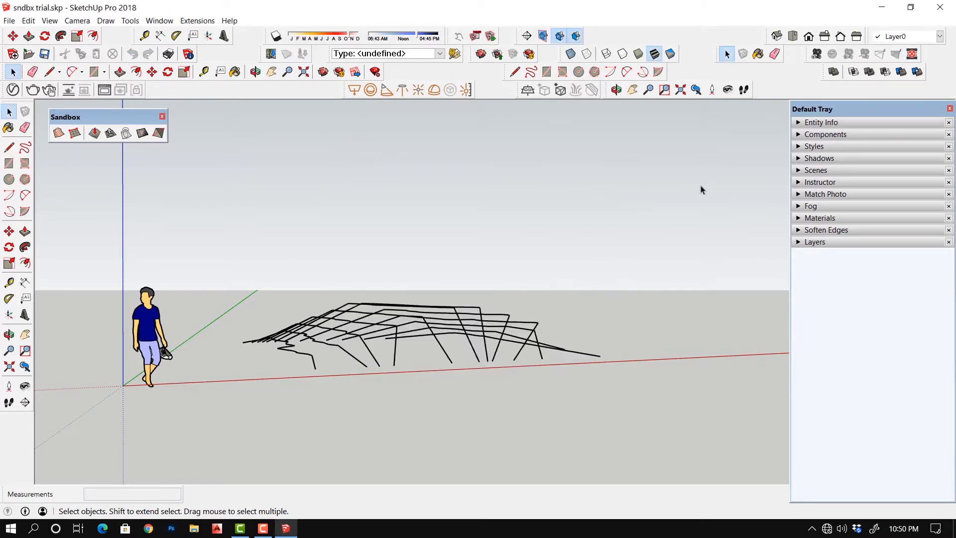
{"action": "right_click", "coordinate": [771, 84]}
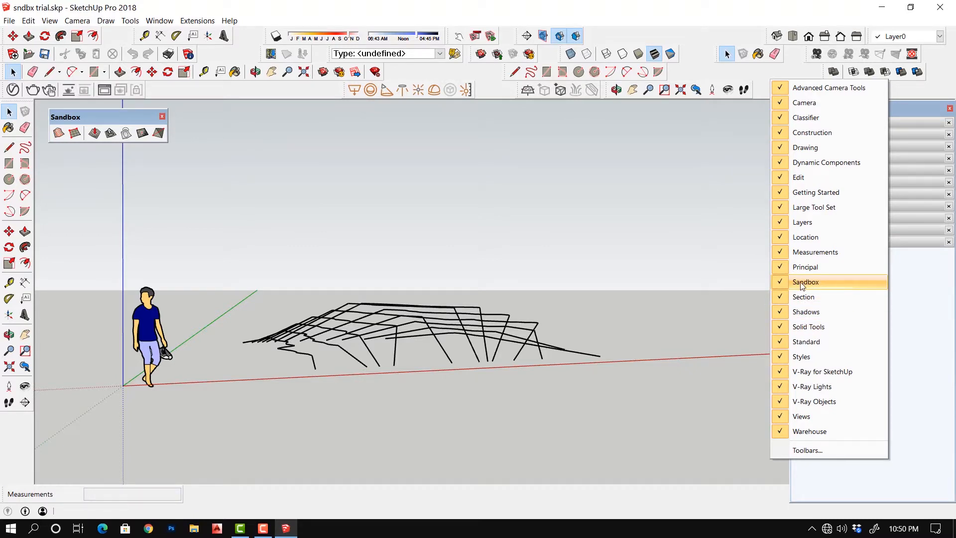
{"action": "left_click", "coordinate": [651, 159]}
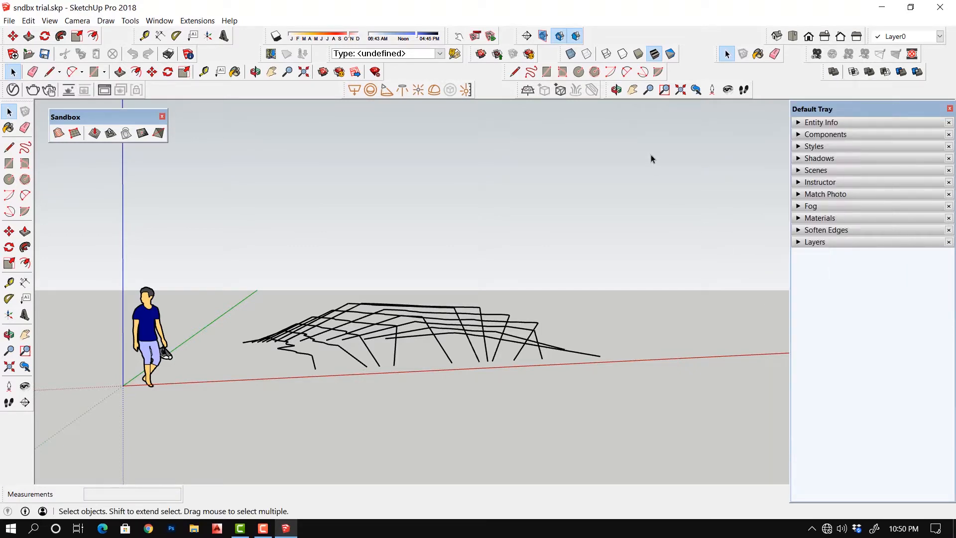
{"action": "left_click", "coordinate": [159, 21]}
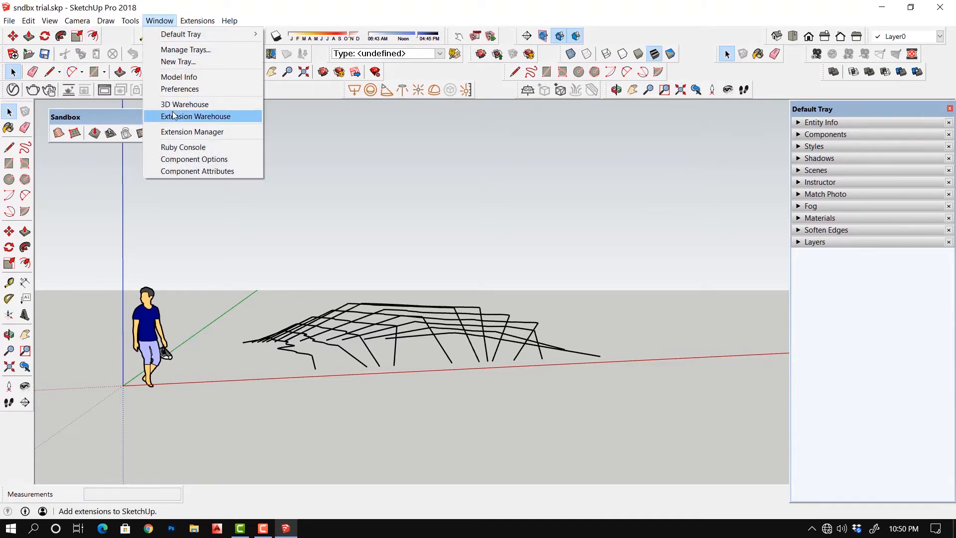
{"action": "left_click", "coordinate": [177, 131]}
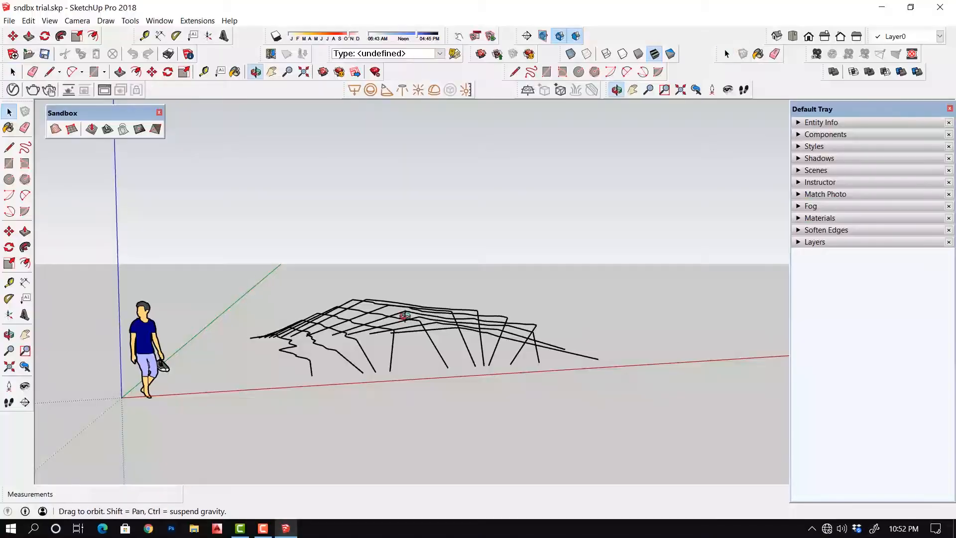
Select all the contour lines and generate a terrain surface from them with Sandbox From Contours.
{"action": "mouse_move", "coordinate": [428, 298]}
{"action": "left_mouse_down"}
{"action": "mouse_move", "coordinate": [452, 292]}
{"action": "mouse_move", "coordinate": [459, 335]}
{"action": "mouse_move", "coordinate": [401, 335]}
{"action": "mouse_move", "coordinate": [423, 332]}
{"action": "left_mouse_up"}
{"action": "key", "text": "space"}
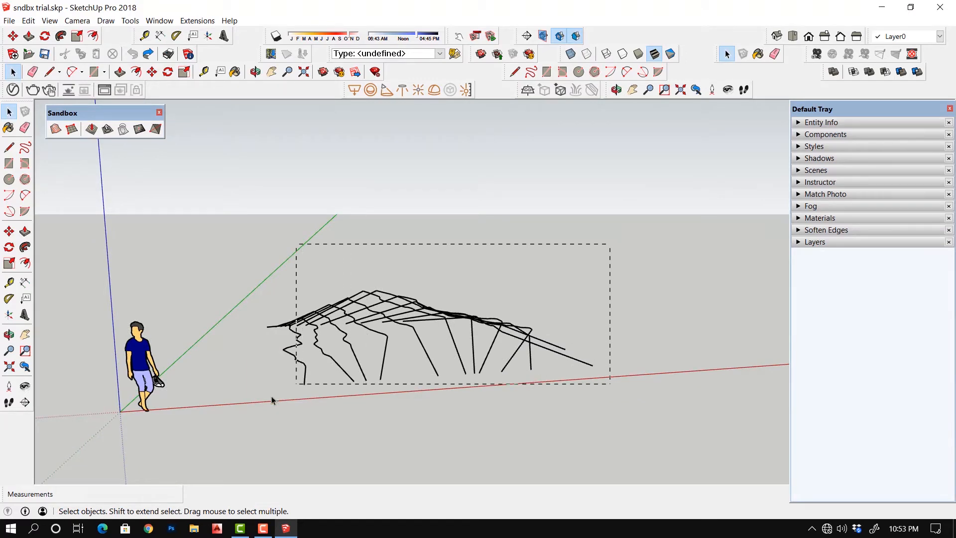
{"action": "left_click_drag", "start_coordinate": [250, 414], "coordinate": [251, 415]}
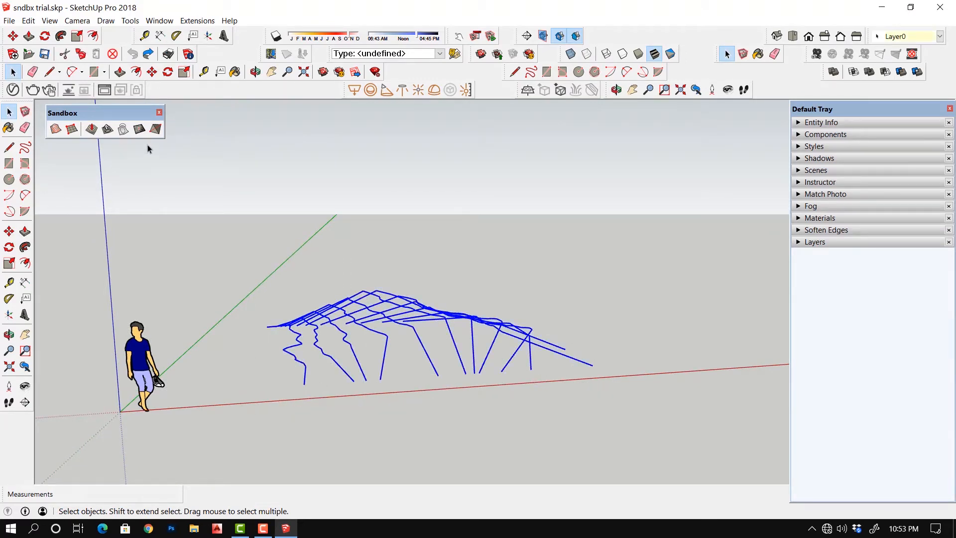
{"action": "left_click", "coordinate": [55, 131]}
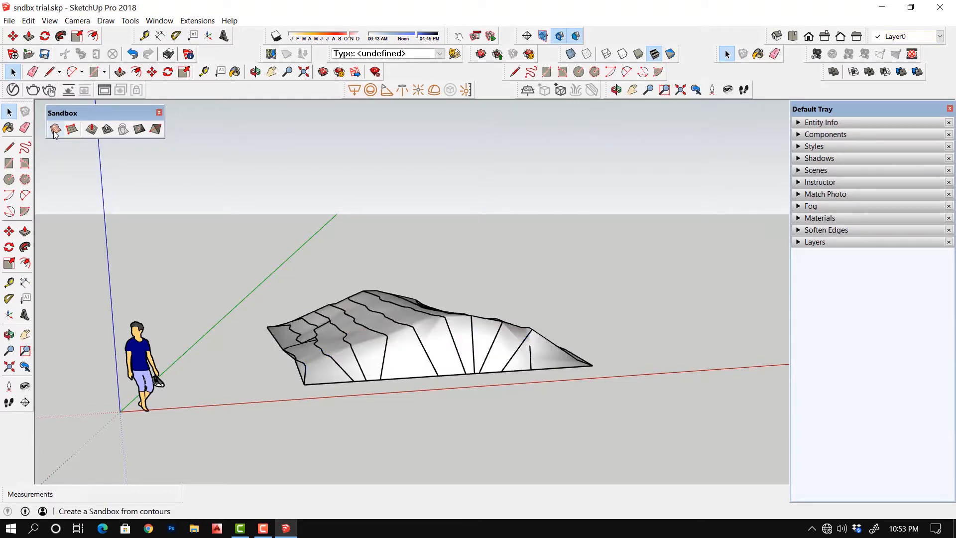
Turn on the display of hidden geometry to inspect the terrain's triangulated mesh.
{"action": "middle_click_drag", "start_coordinate": [400, 353], "coordinate": [320, 363]}
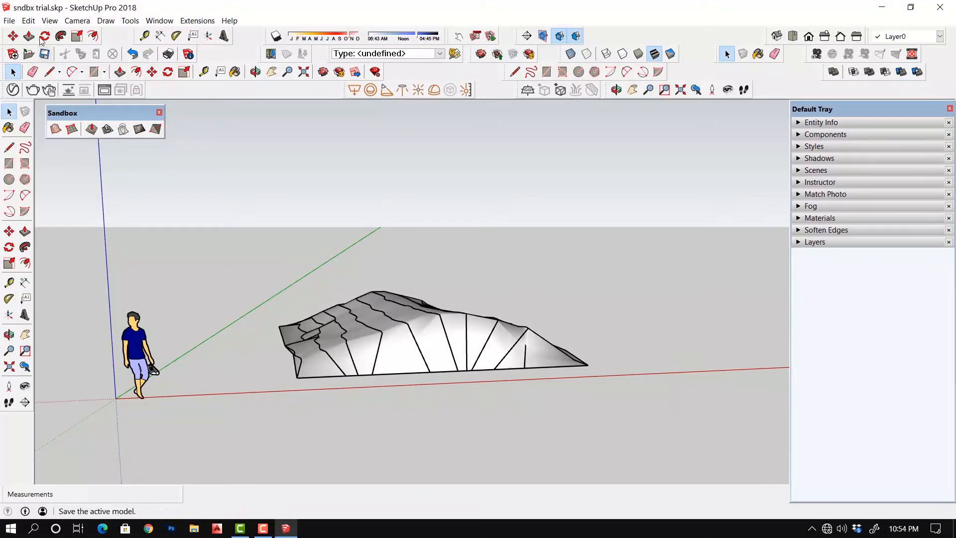
{"action": "left_click", "coordinate": [50, 21]}
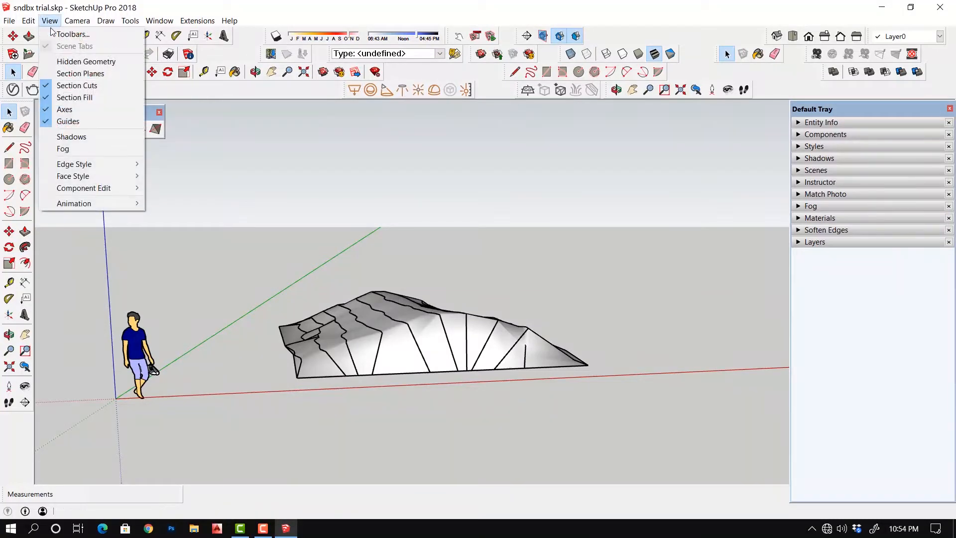
{"action": "left_click", "coordinate": [61, 62]}
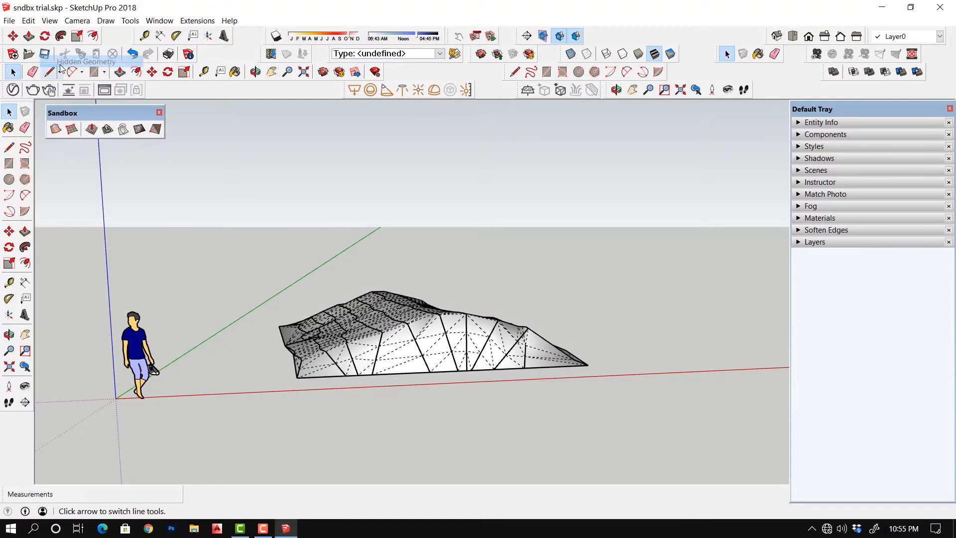
{"action": "middle_click_drag", "start_coordinate": [408, 371], "coordinate": [380, 346]}
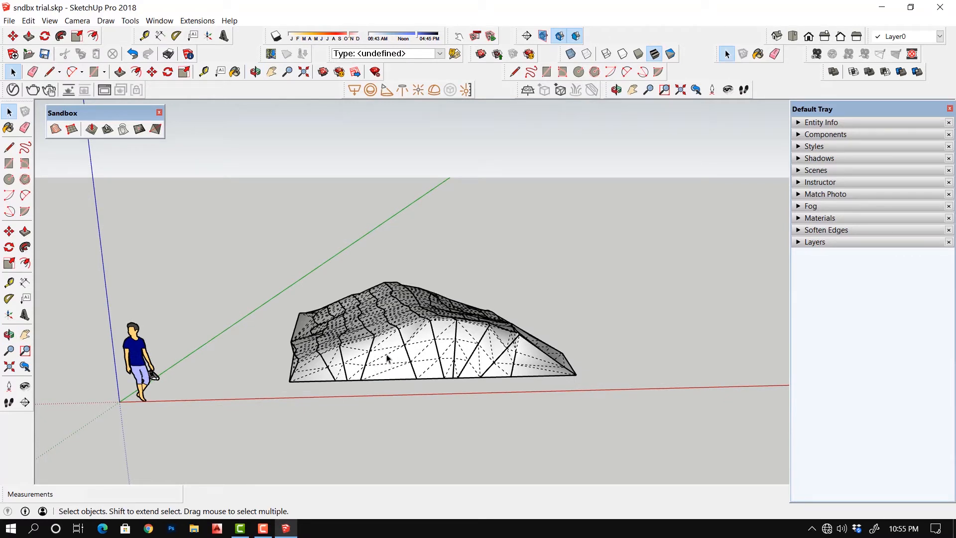
Move the terrain group about 814 cm away from the contour lines, along the red axis side.
{"action": "left_click", "coordinate": [421, 337]}
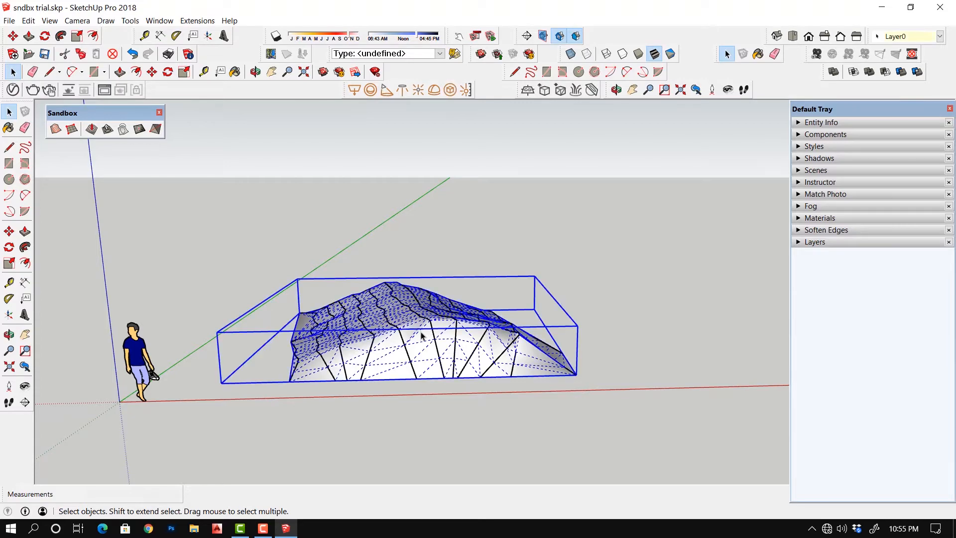
{"action": "left_click", "coordinate": [9, 231]}
{"action": "left_click", "coordinate": [395, 375]}
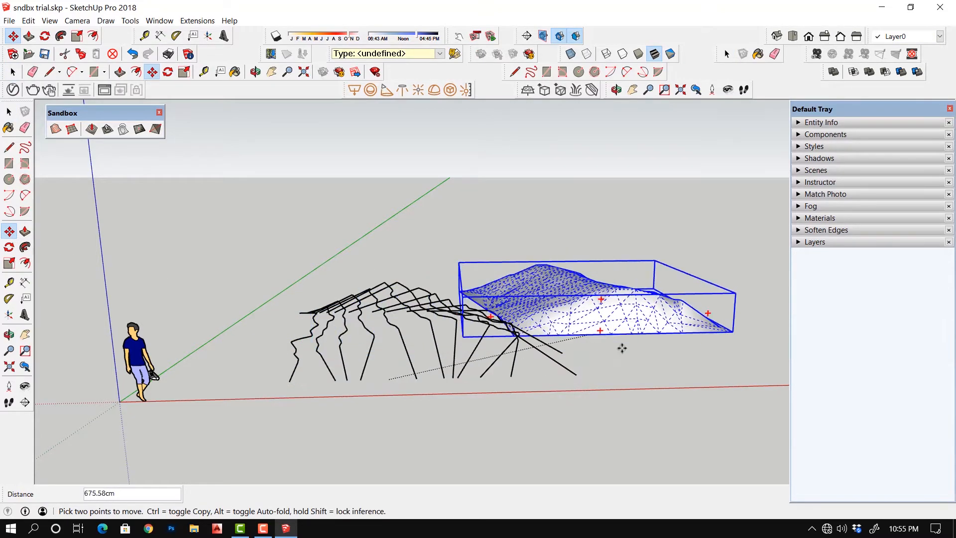
{"action": "left_click", "coordinate": [727, 366]}
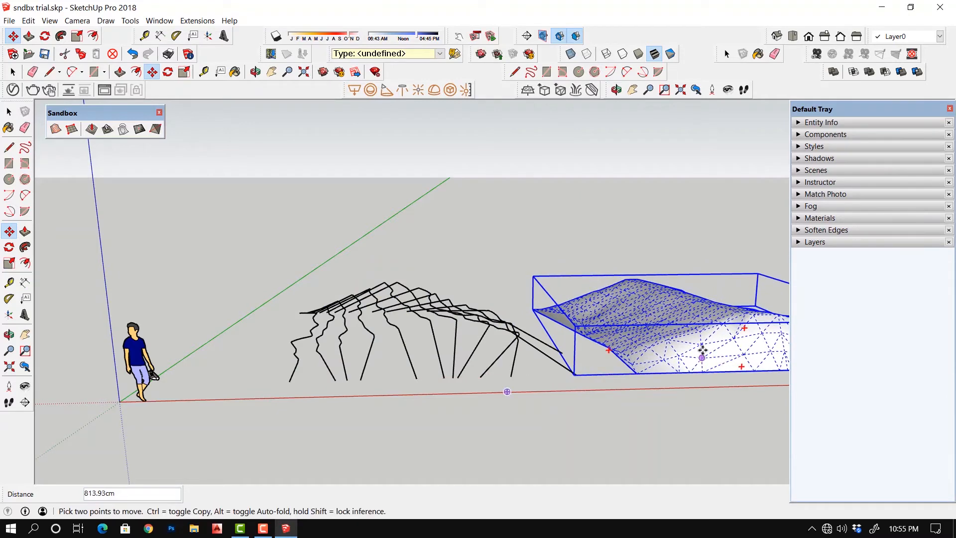
Turn off the display of hidden geometry.
{"action": "middle_click_drag", "start_coordinate": [508, 391], "coordinate": [500, 350]}
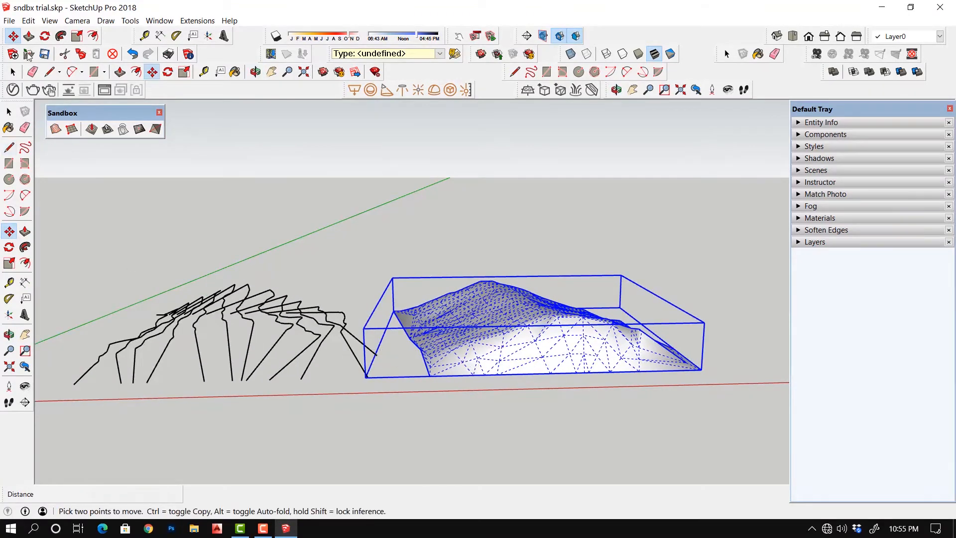
{"action": "left_click", "coordinate": [50, 21]}
{"action": "left_click", "coordinate": [74, 61]}
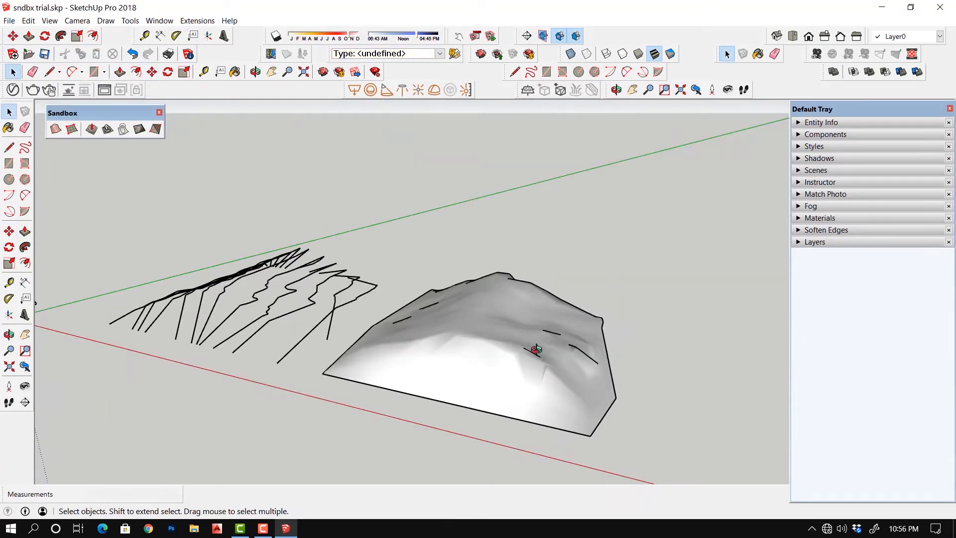
Turn off Profiles in the edge settings of the current style.
{"action": "middle_click_drag", "start_coordinate": [536, 349], "coordinate": [538, 334]}
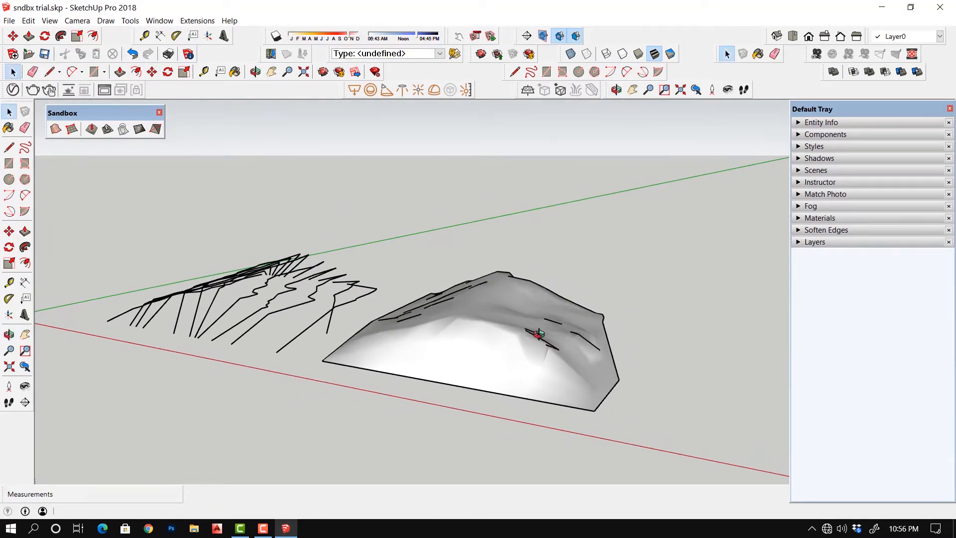
{"action": "left_click", "coordinate": [799, 146]}
{"action": "left_click", "coordinate": [824, 208]}
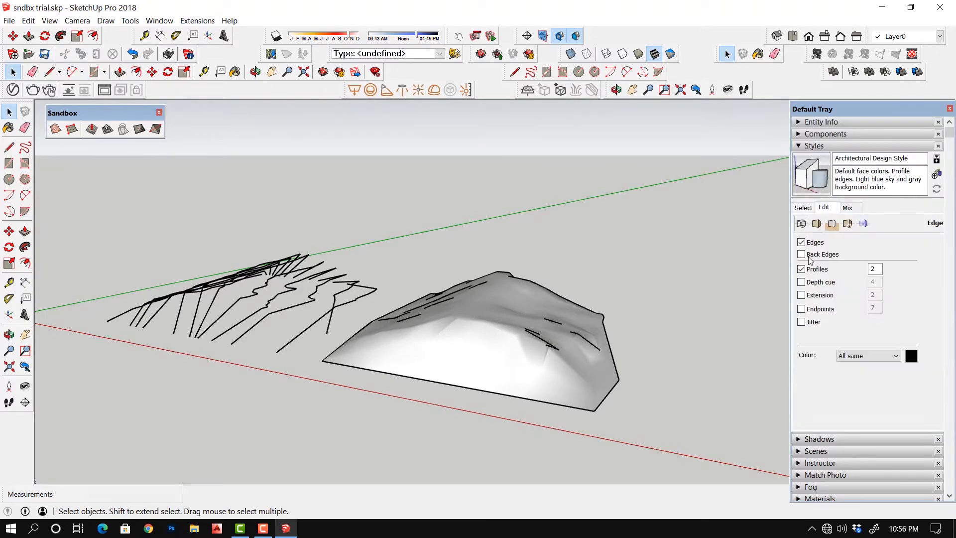
{"action": "left_click", "coordinate": [802, 269]}
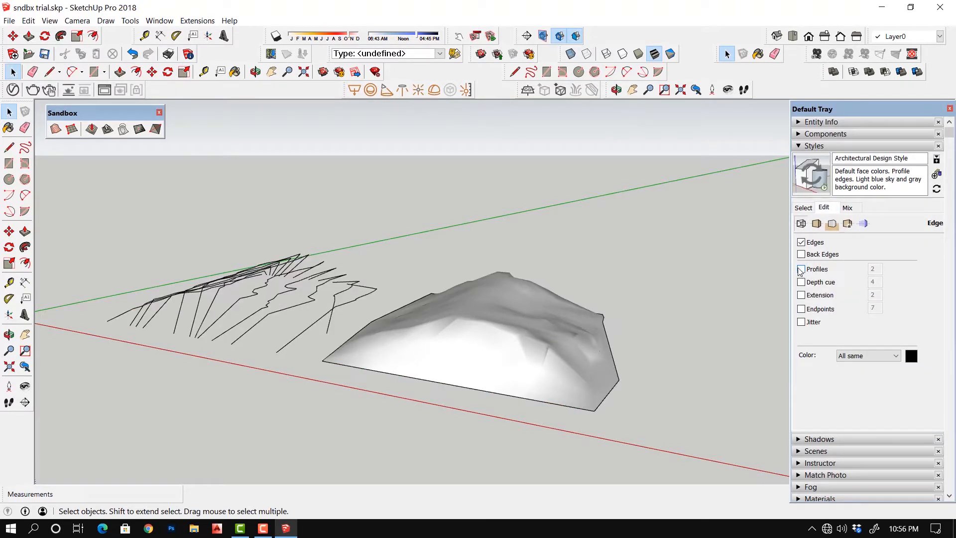
{"action": "middle_click_drag", "start_coordinate": [555, 345], "coordinate": [534, 294]}
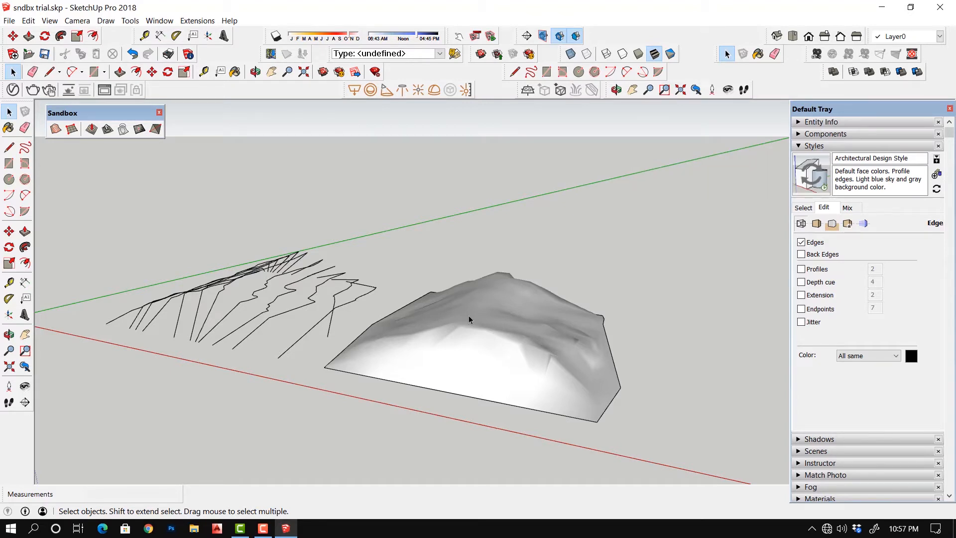
Open the terrain group for editing.
{"action": "left_click", "coordinate": [91, 130]}
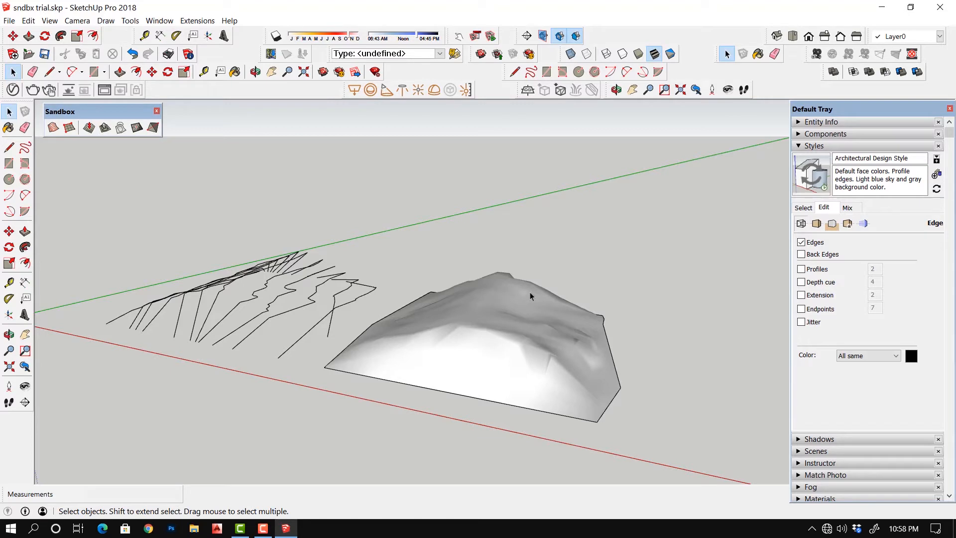
{"action": "left_click", "coordinate": [504, 291]}
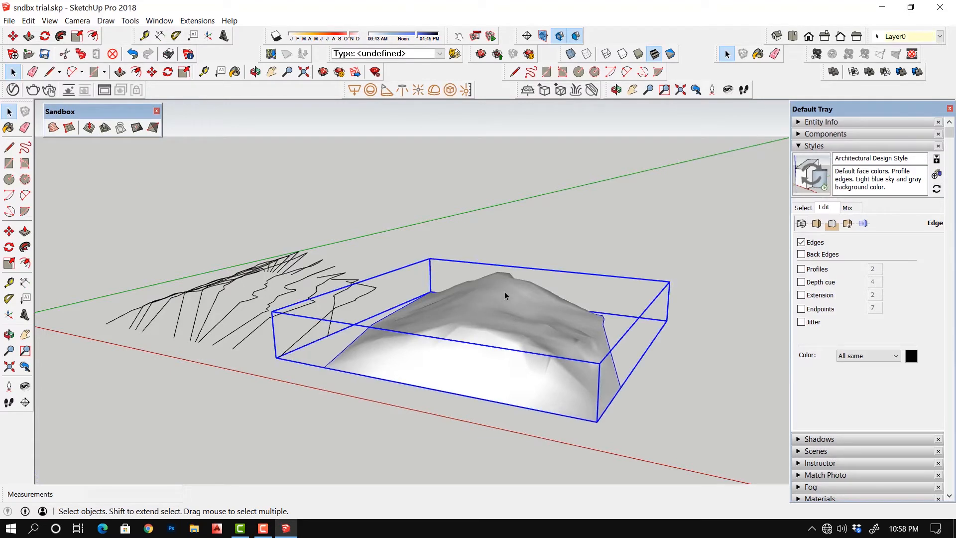
{"action": "right_click", "coordinate": [504, 292]}
{"action": "left_click", "coordinate": [540, 347]}
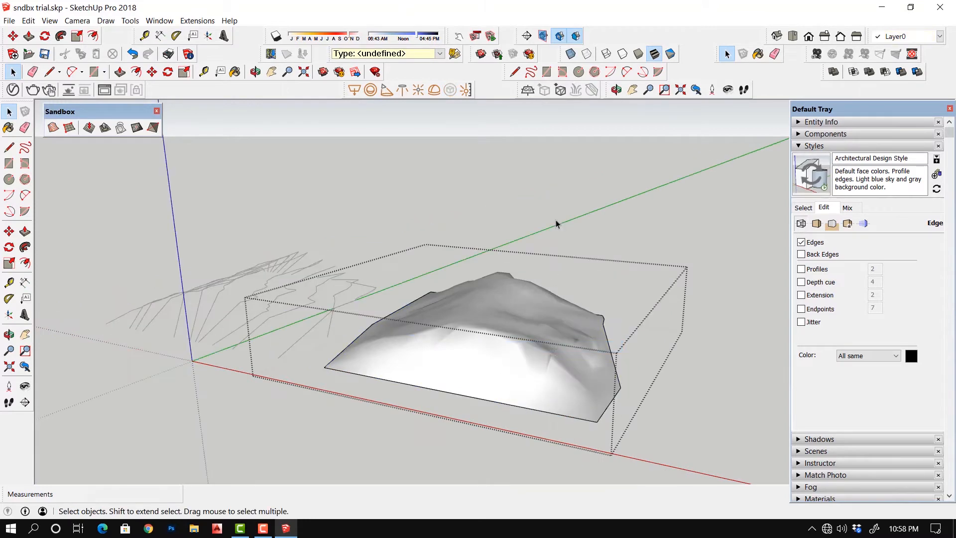
{"action": "left_click", "coordinate": [556, 224]}
{"action": "double_click", "coordinate": [501, 309]}
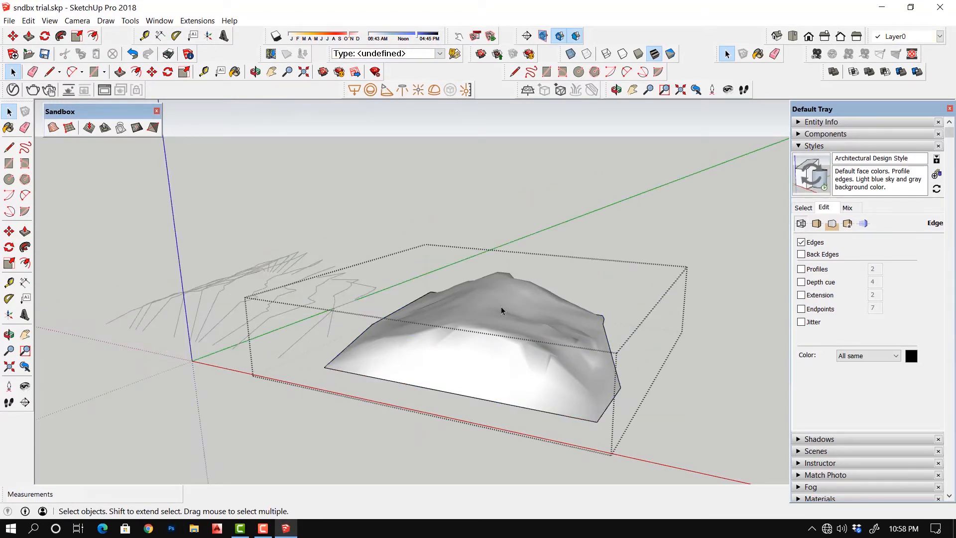
{"action": "scroll", "coordinate": [495, 333], "scroll_direction": "up", "scroll_amount": 3}
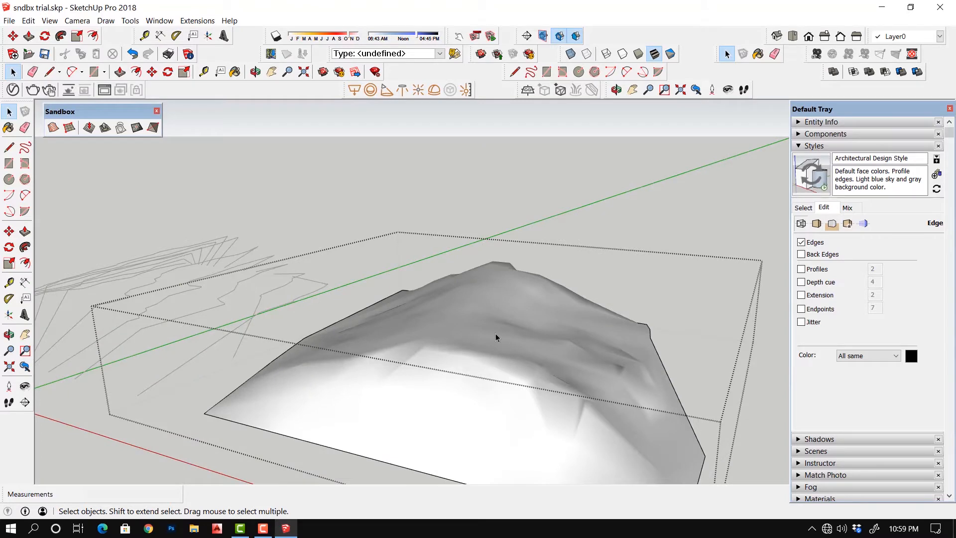
Raise a bump on the terrain's upper slope with the Smoove tool, using a 50 cm radius.
{"action": "left_click", "coordinate": [88, 128]}
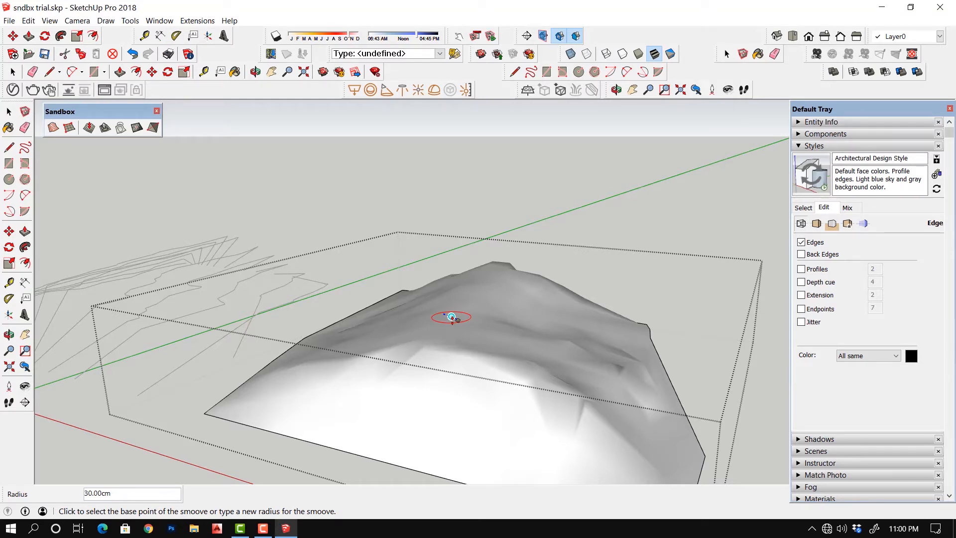
{"action": "type", "text": "50"}
{"action": "key", "text": "Return"}
{"action": "left_click", "coordinate": [514, 340]}
{"action": "left_click", "coordinate": [512, 322]}
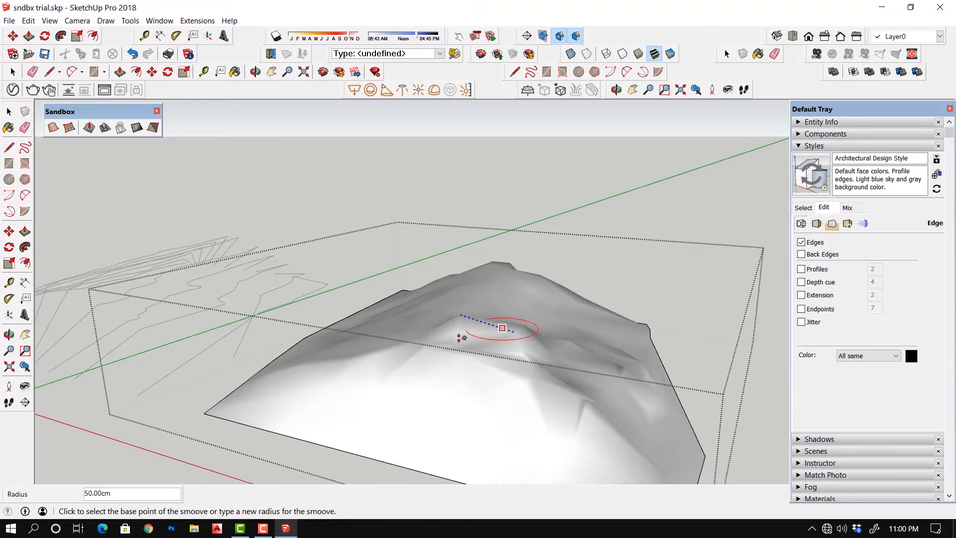
Smoove more of the terrain's left slope upward, starting with an offset of about 14 cm, and leave the group.
{"action": "left_click", "coordinate": [409, 310]}
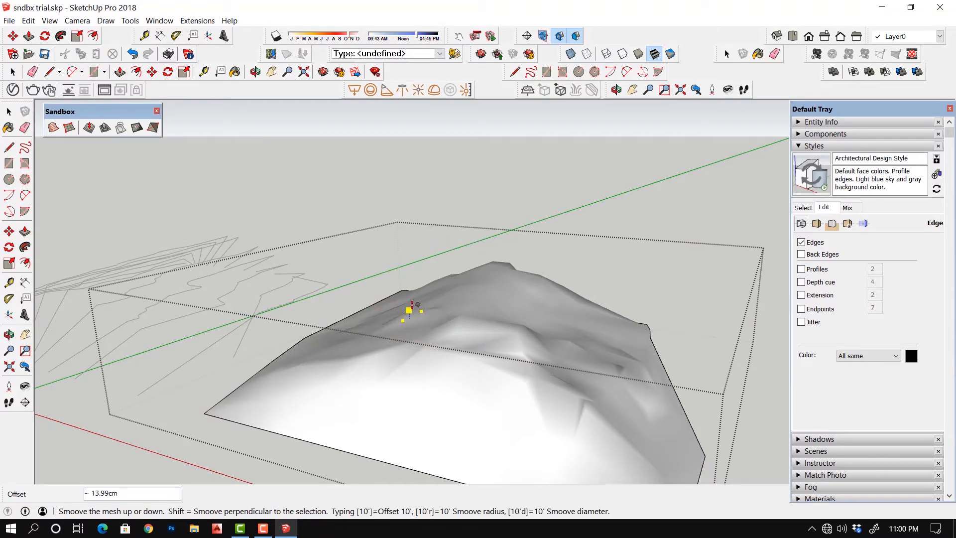
{"action": "left_click", "coordinate": [405, 302]}
{"action": "scroll", "coordinate": [384, 335], "scroll_direction": "up", "scroll_amount": 3}
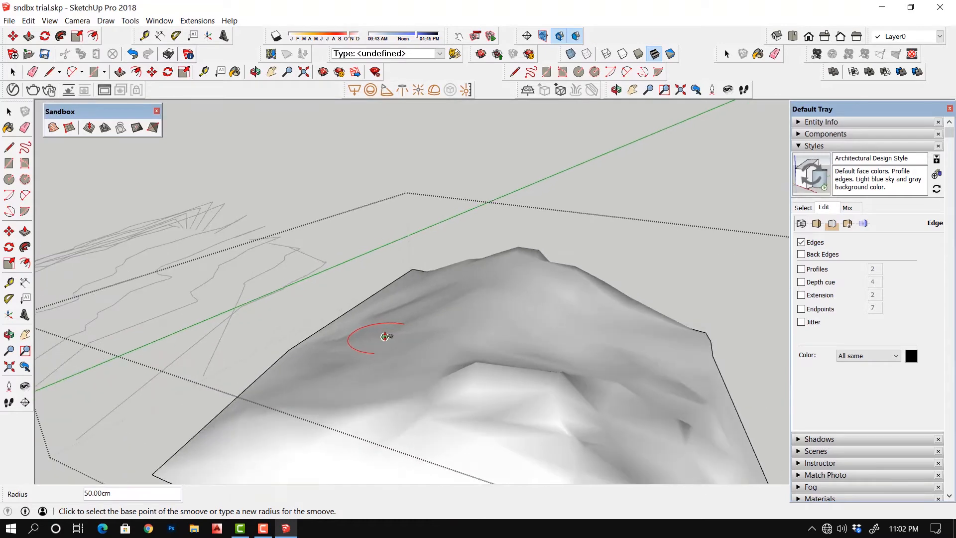
{"action": "middle_click_drag", "start_coordinate": [385, 337], "coordinate": [401, 327]}
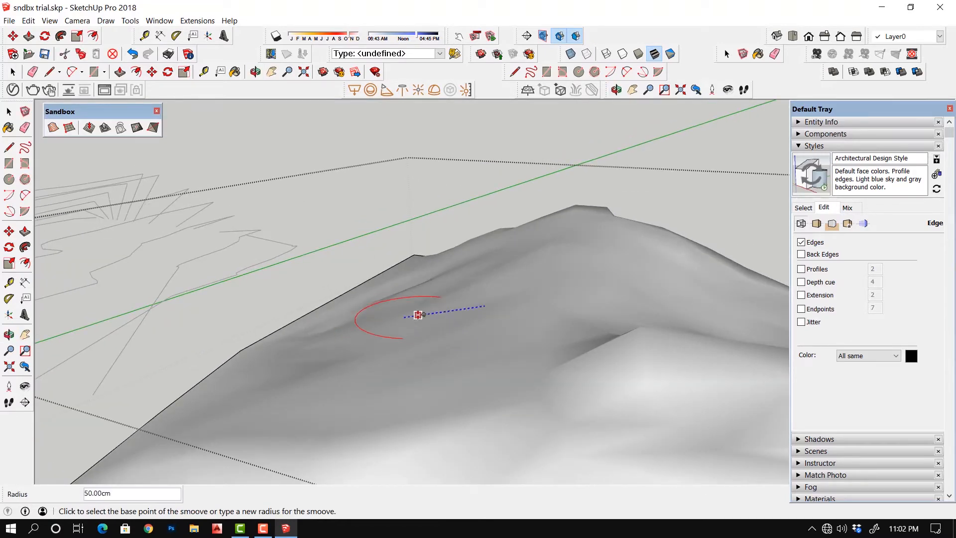
{"action": "left_click", "coordinate": [418, 315]}
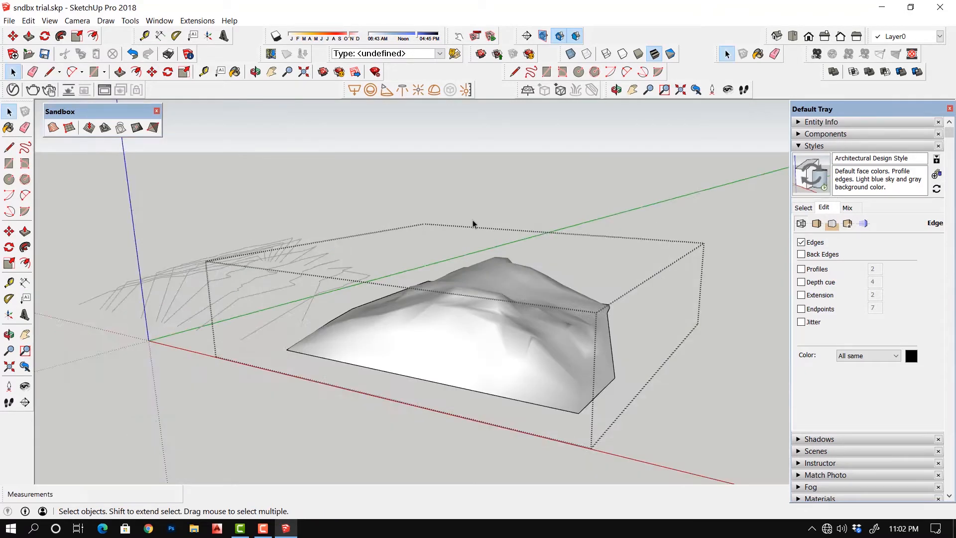
{"action": "left_click", "coordinate": [471, 221]}
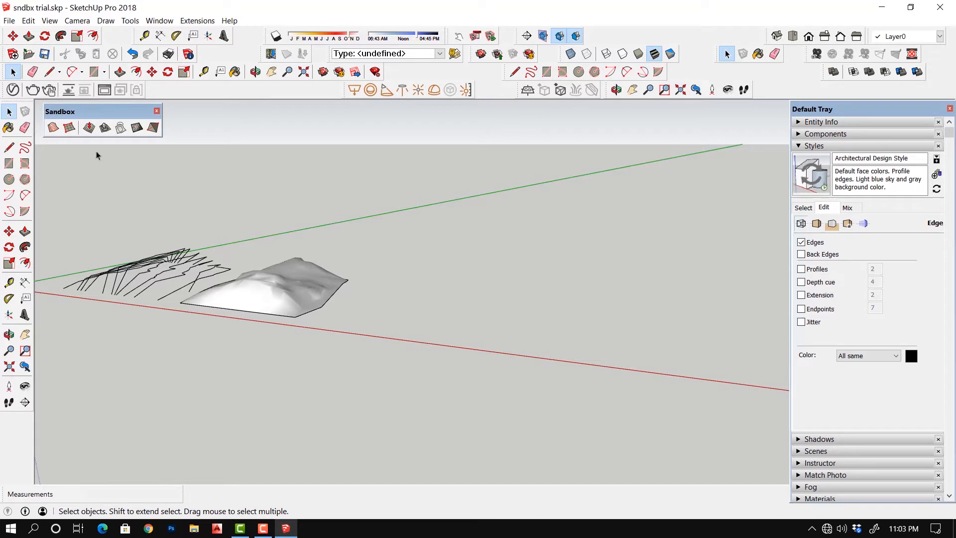
Try a From Scratch grid beside the terrain with 300 cm spacing, and undo it.
{"action": "left_click", "coordinate": [70, 128]}
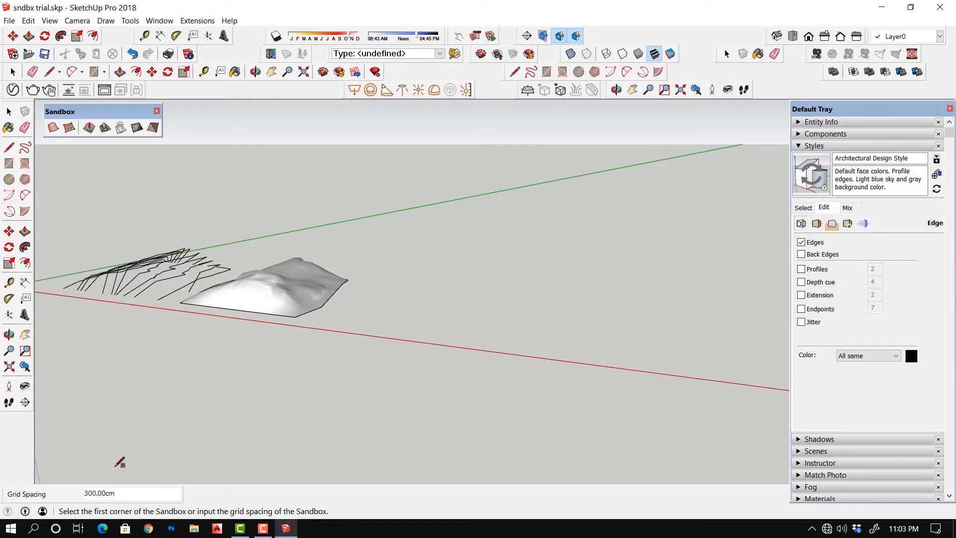
{"action": "left_click", "coordinate": [375, 313]}
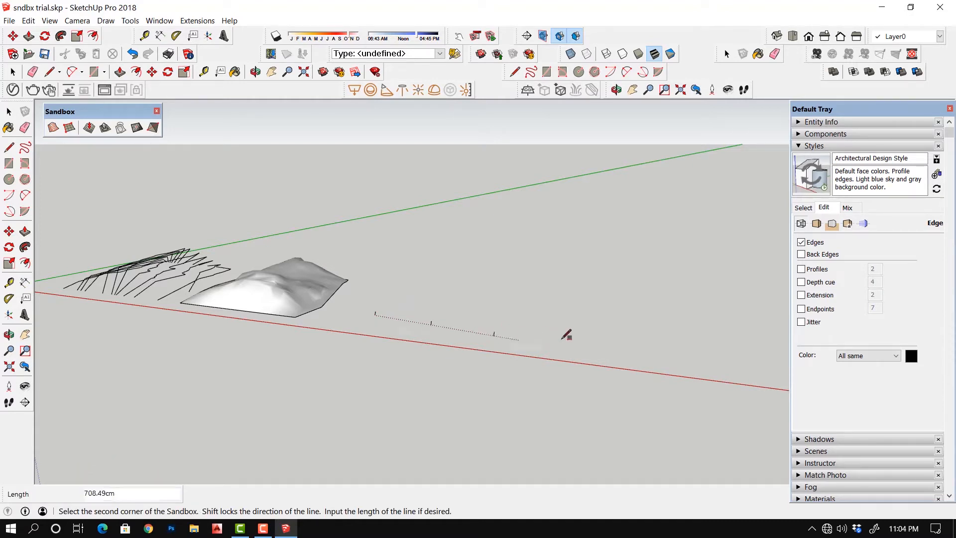
{"action": "left_click", "coordinate": [601, 339]}
{"action": "middle_click_drag", "start_coordinate": [601, 339], "coordinate": [604, 373]}
{"action": "left_click", "coordinate": [541, 240]}
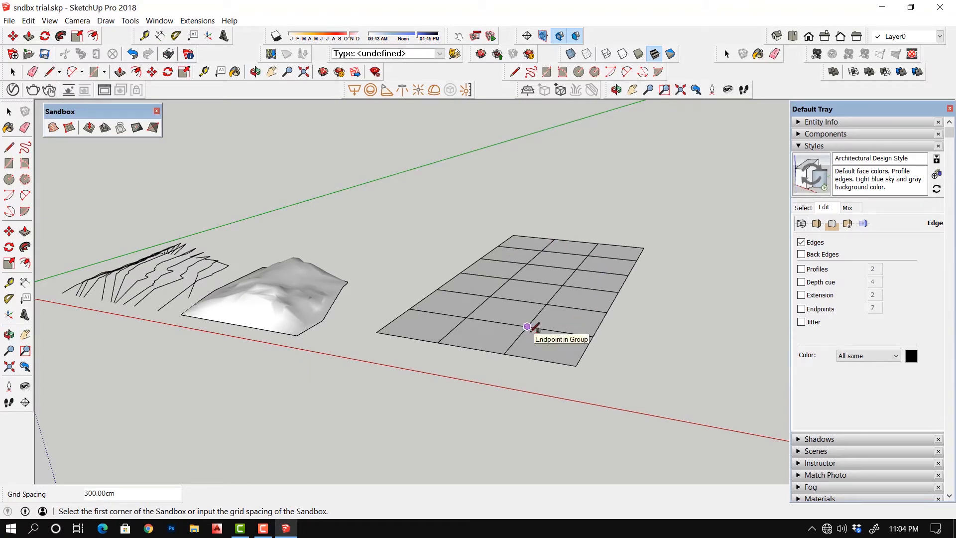
{"action": "key", "text": "ctrl+z"}
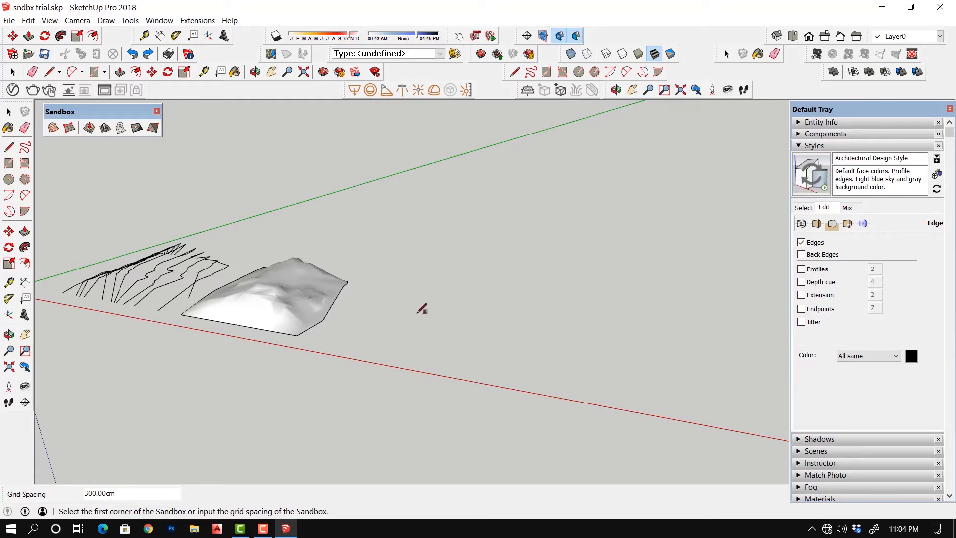
Draw a rectangular From Scratch grid beside the terrain with a grid spacing of 30 cm.
{"action": "type", "text": "30"}
{"action": "key", "text": "Return"}
{"action": "left_click", "coordinate": [380, 332]}
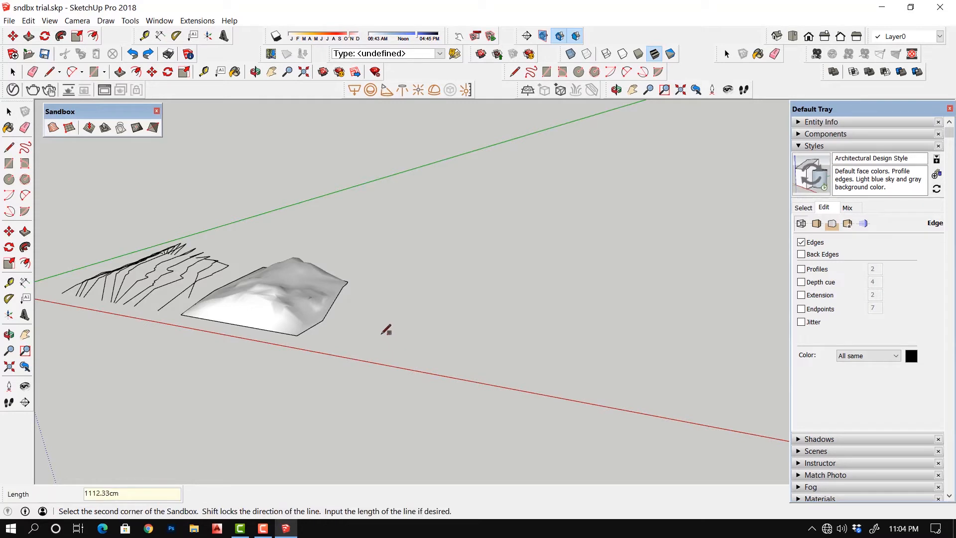
{"action": "left_click", "coordinate": [594, 371]}
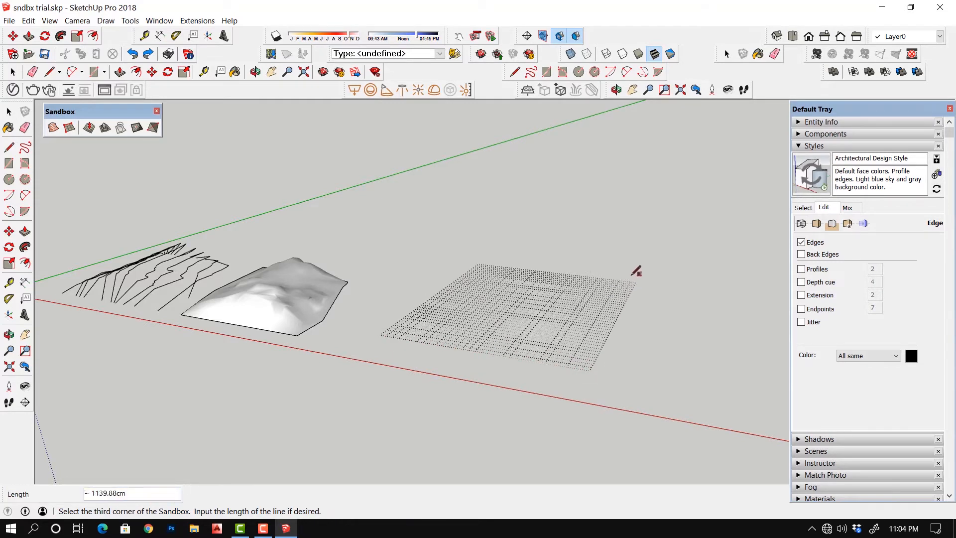
{"action": "left_click", "coordinate": [651, 251]}
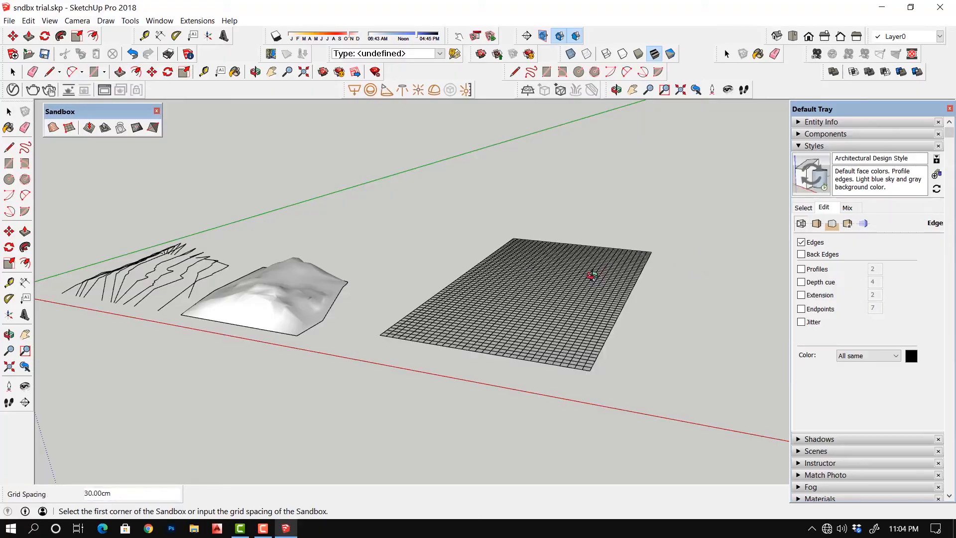
{"action": "middle_click_drag", "start_coordinate": [592, 276], "coordinate": [578, 337]}
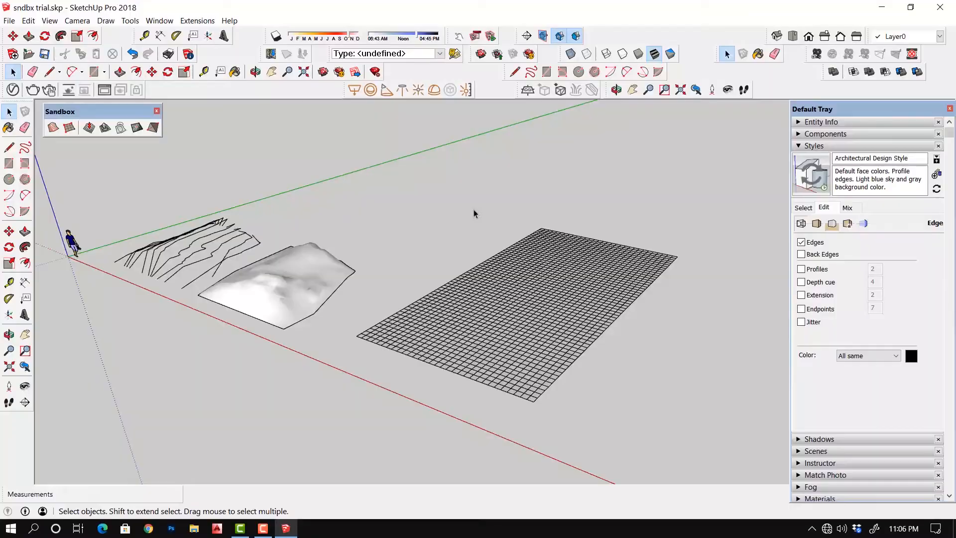
Open the grid group and Smoove a small peak about 40 cm high near its middle, using a 70 cm radius.
{"action": "left_click", "coordinate": [593, 292]}
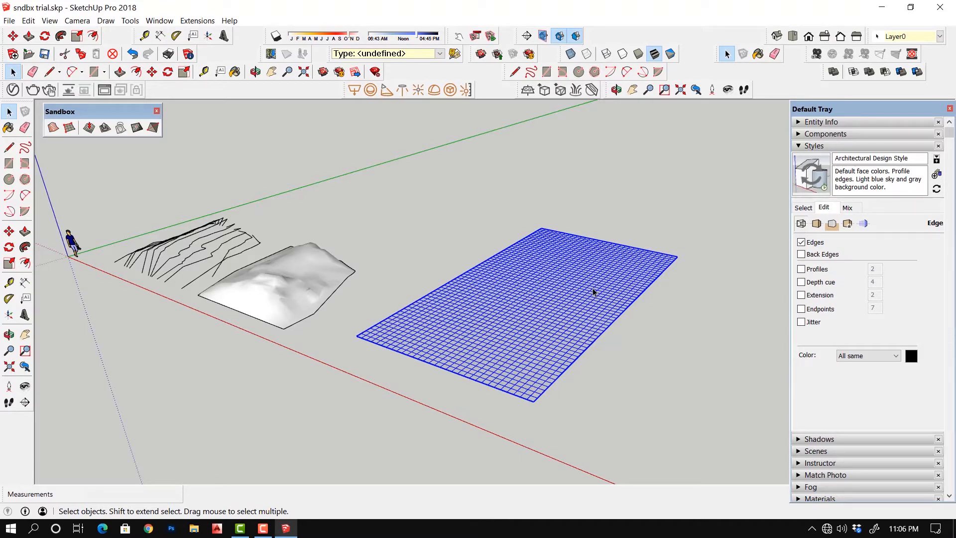
{"action": "double_click", "coordinate": [544, 284]}
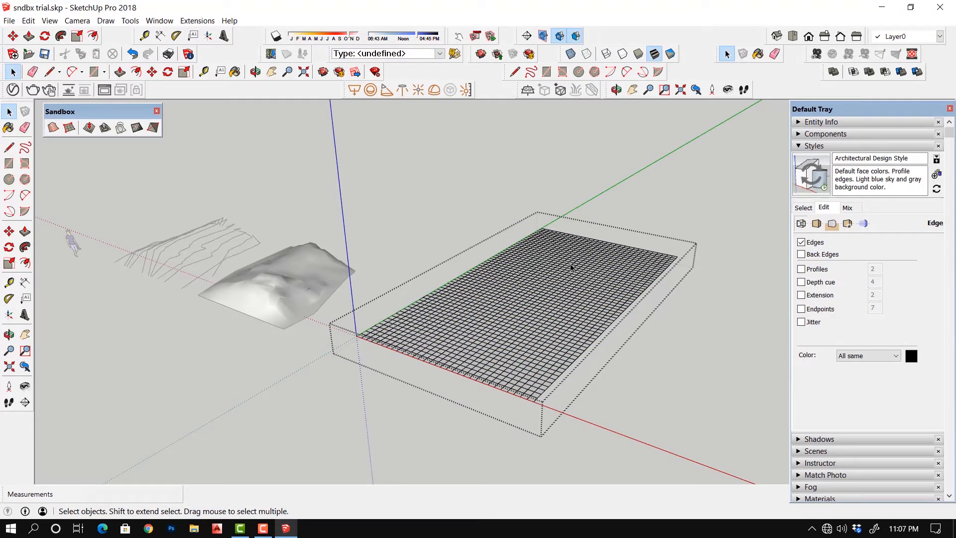
{"action": "left_click", "coordinate": [89, 127]}
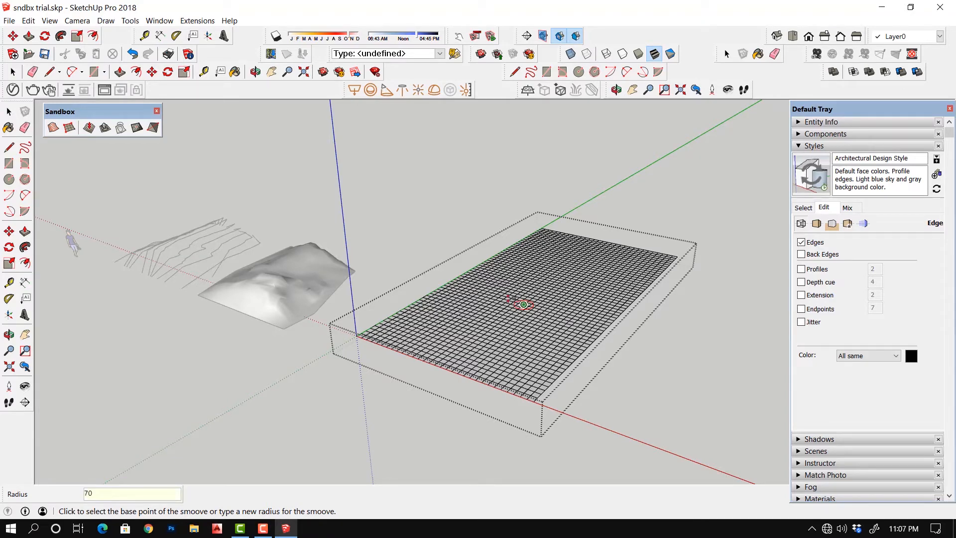
{"action": "middle_click_drag", "start_coordinate": [549, 325], "coordinate": [547, 299]}
{"action": "left_click", "coordinate": [547, 298]}
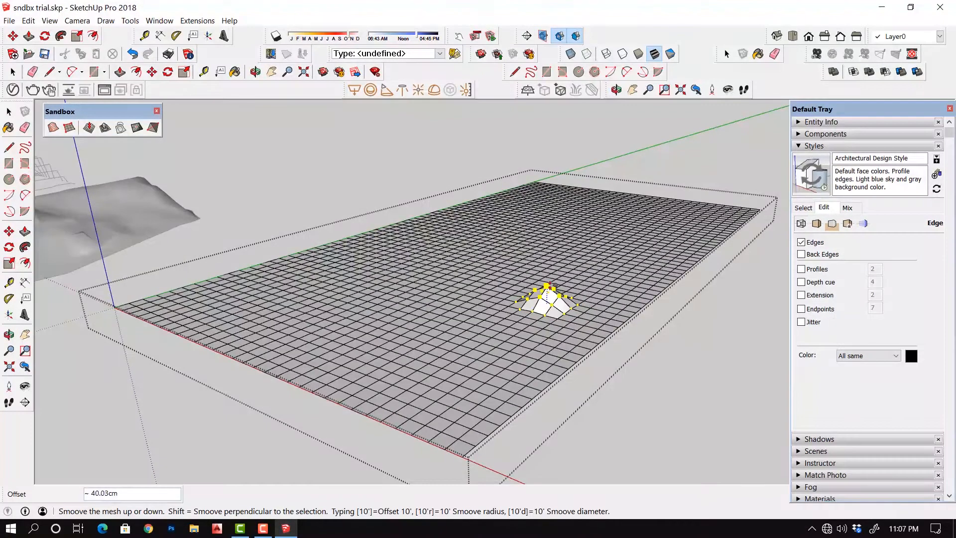
{"action": "left_click", "coordinate": [550, 280]}
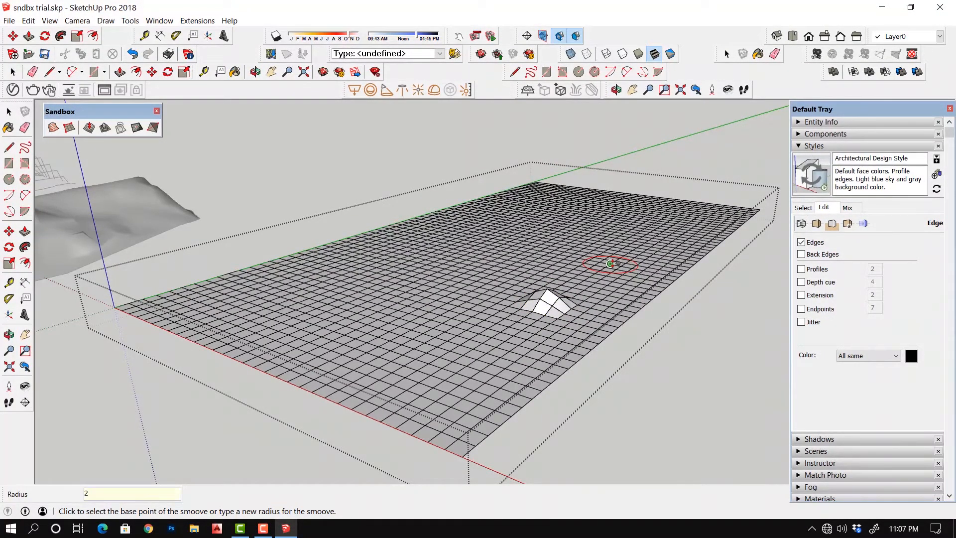
Smoove two larger hills behind the small peak with a 200 cm radius, making the second about 161 cm high.
{"action": "left_click", "coordinate": [604, 240]}
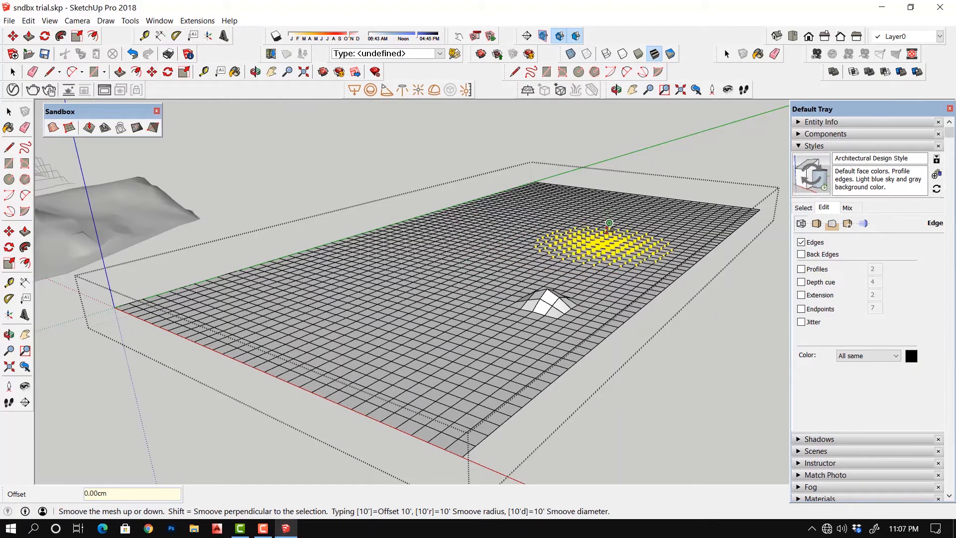
{"action": "left_click", "coordinate": [608, 219]}
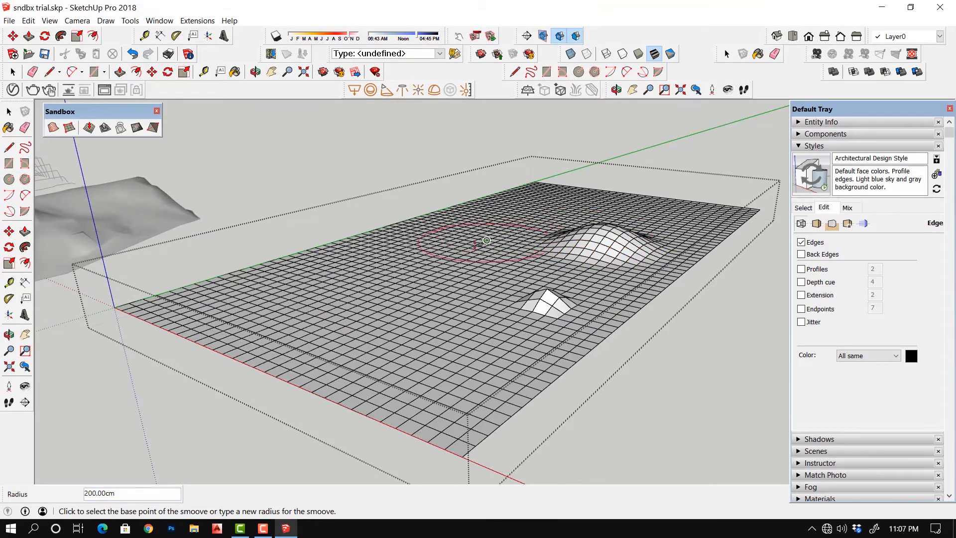
{"action": "left_click", "coordinate": [487, 241]}
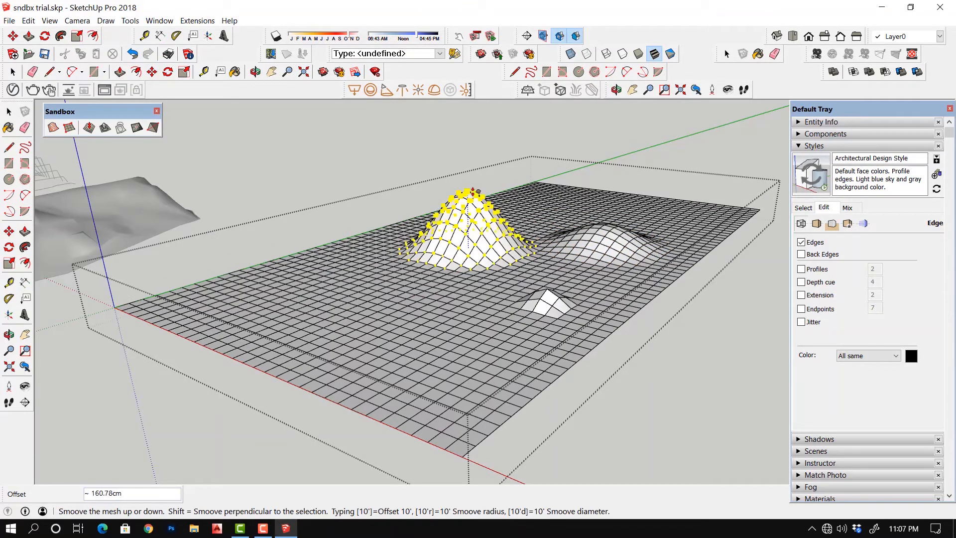
{"action": "left_click", "coordinate": [475, 190]}
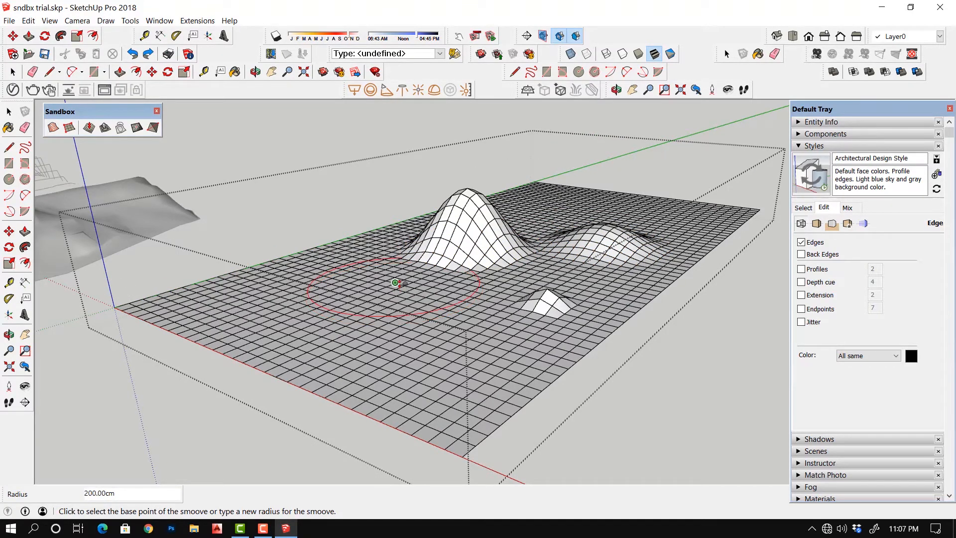
Smoove a hollow about 62 cm deep in front of the tall hill and raise three mounds around it.
{"action": "left_click", "coordinate": [404, 281]}
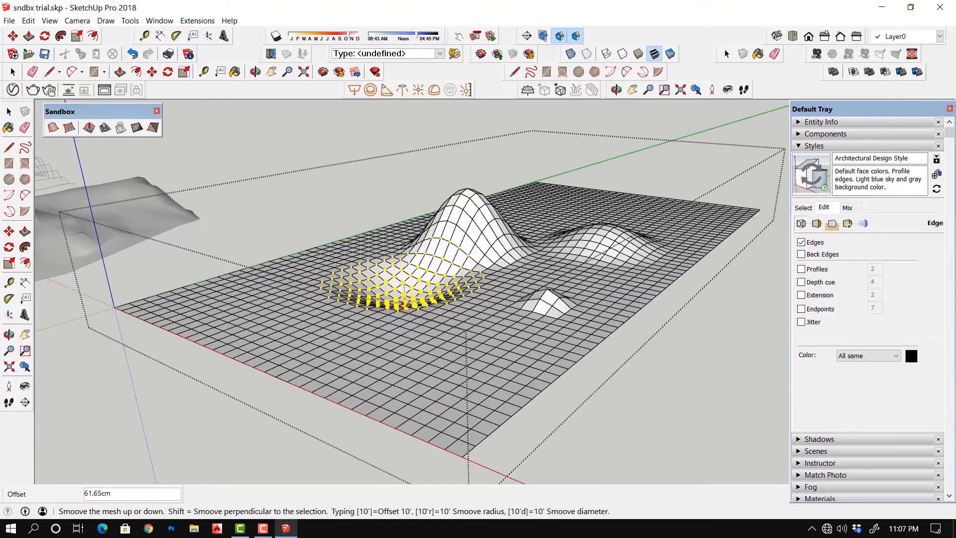
{"action": "left_click", "coordinate": [396, 291]}
{"action": "left_click", "coordinate": [309, 299]}
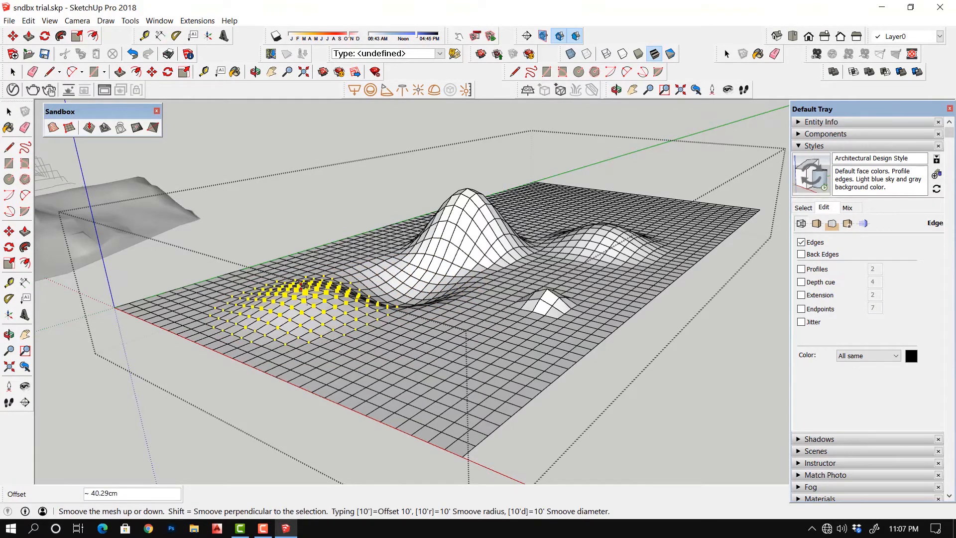
{"action": "left_click", "coordinate": [312, 277]}
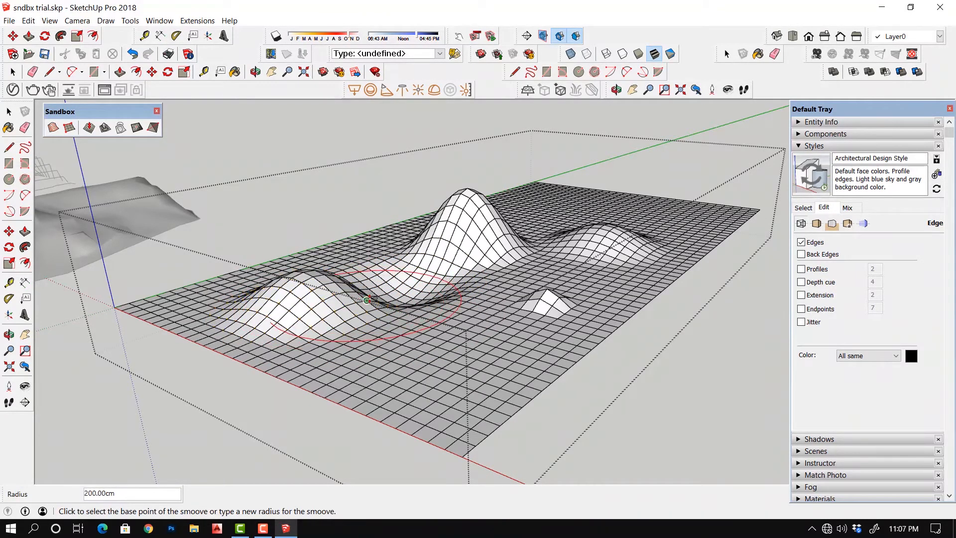
{"action": "left_click", "coordinate": [367, 300]}
{"action": "left_click", "coordinate": [367, 284]}
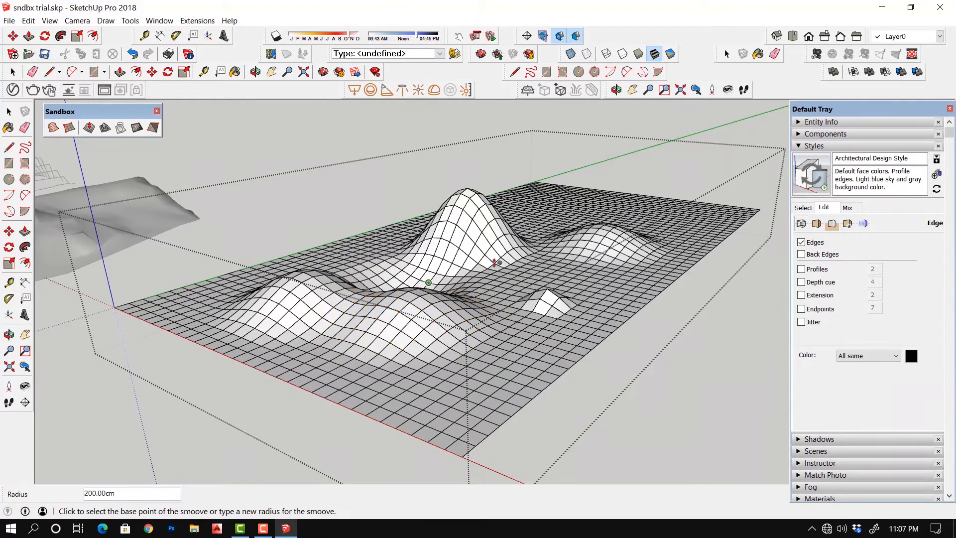
{"action": "left_click", "coordinate": [501, 293]}
{"action": "left_click", "coordinate": [506, 260]}
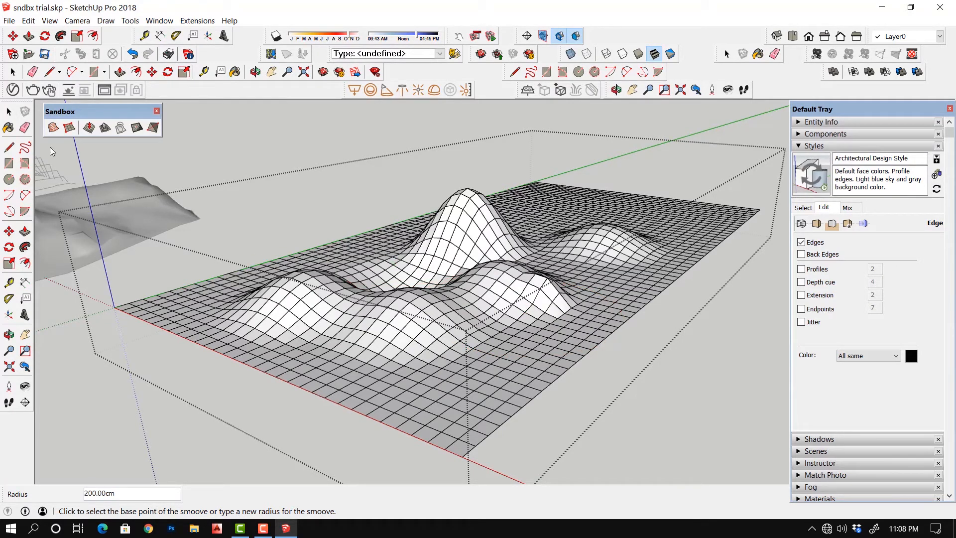
Show the hidden geometry and subdivide the upper part of the tall hill with Add Detail.
{"action": "left_click", "coordinate": [50, 20]}
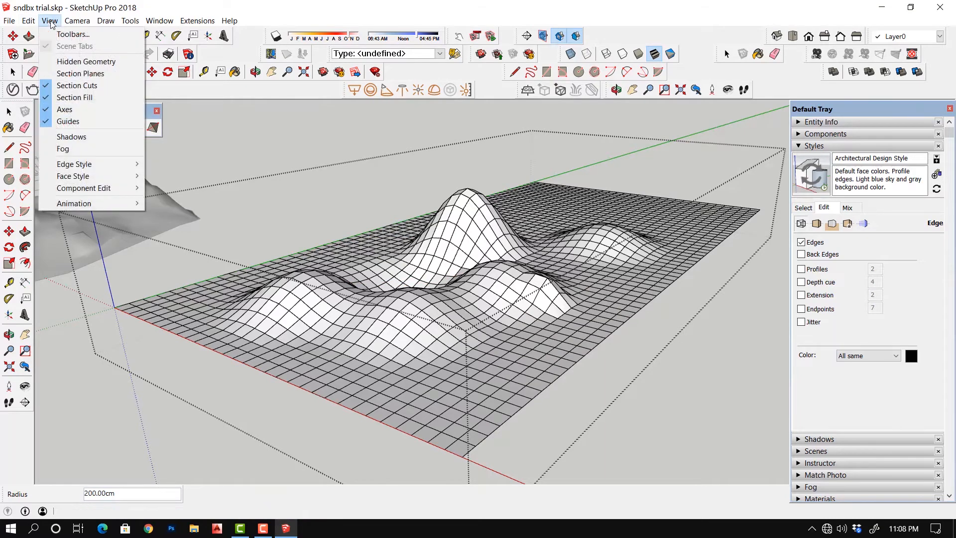
{"action": "left_click", "coordinate": [63, 61]}
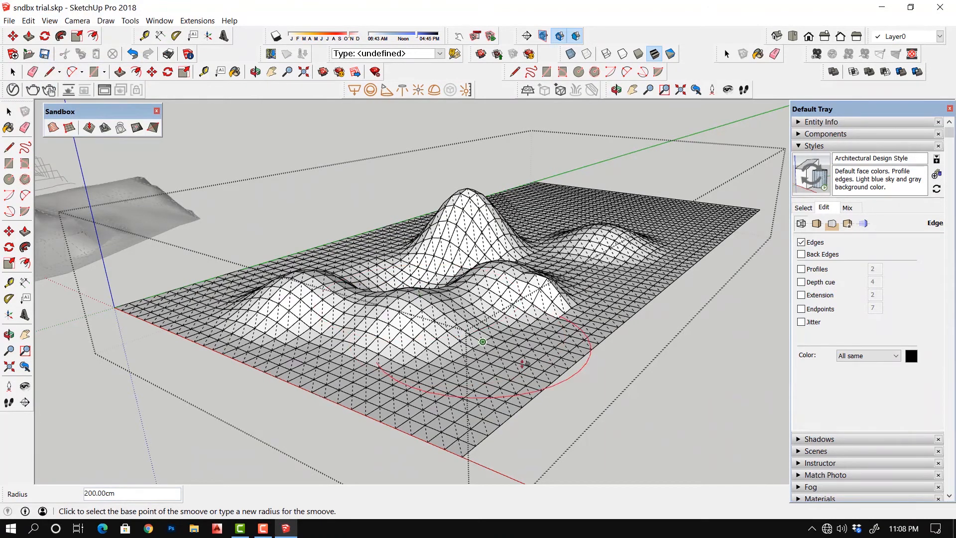
{"action": "scroll", "coordinate": [483, 342], "scroll_direction": "up", "scroll_amount": 3}
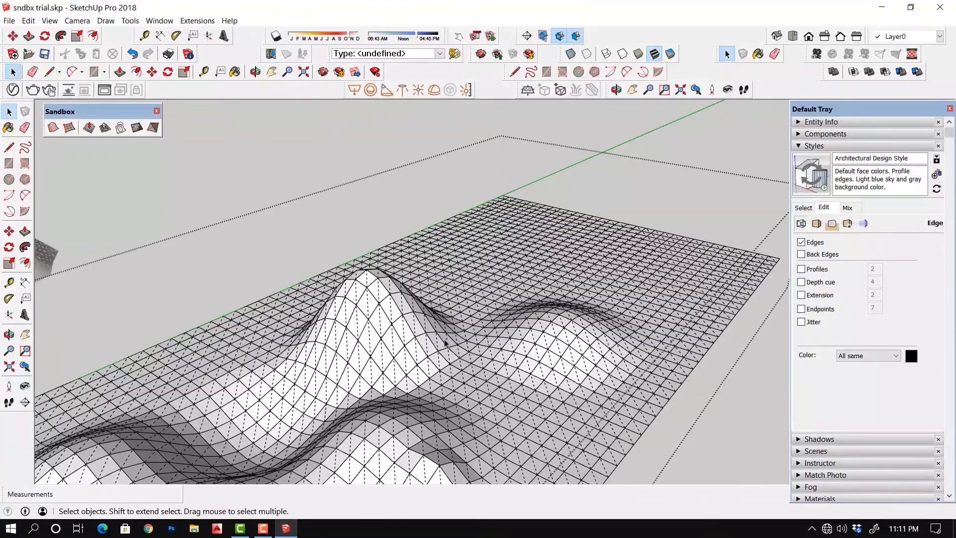
{"action": "middle_click_drag", "start_coordinate": [445, 343], "coordinate": [375, 199]}
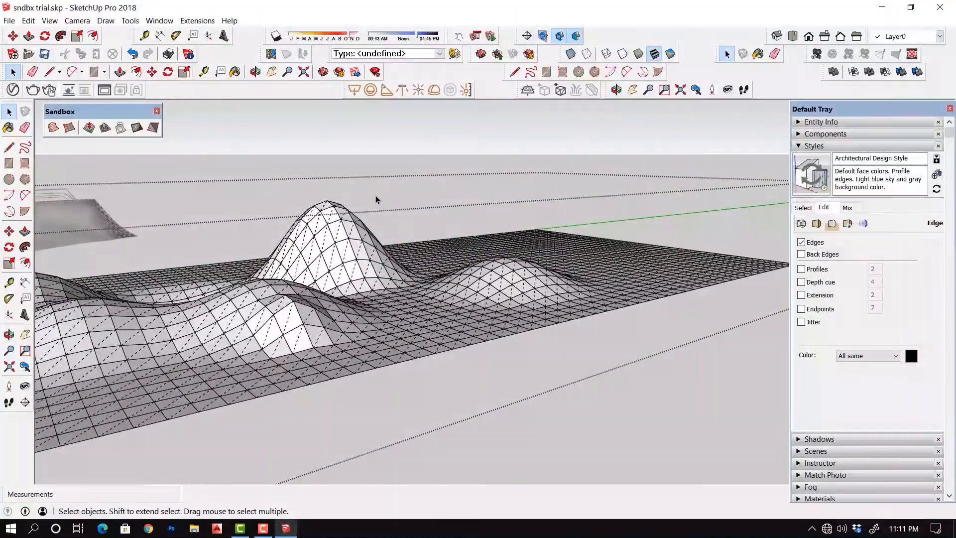
{"action": "left_click_drag", "start_coordinate": [375, 199], "coordinate": [281, 245]}
{"action": "middle_click_drag", "start_coordinate": [282, 245], "coordinate": [450, 314]}
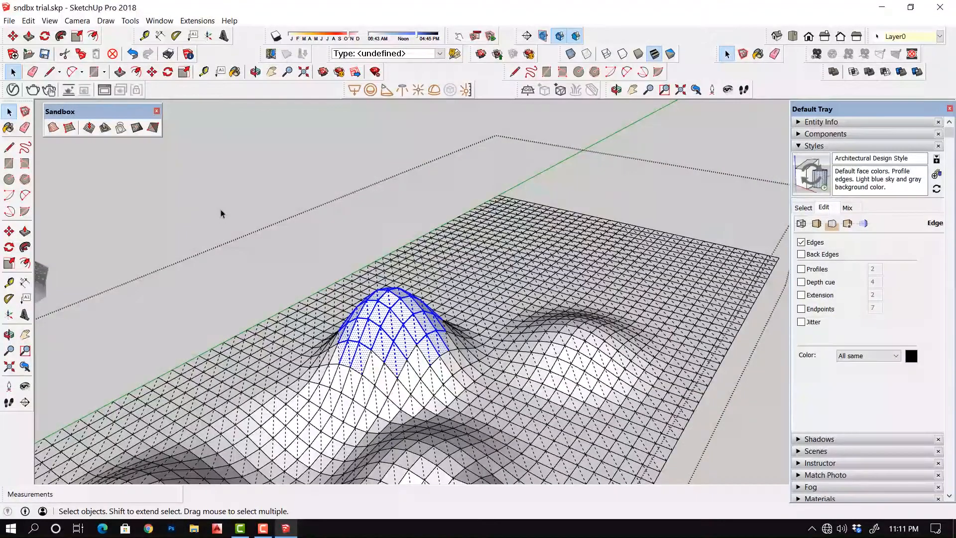
{"action": "left_click", "coordinate": [137, 129]}
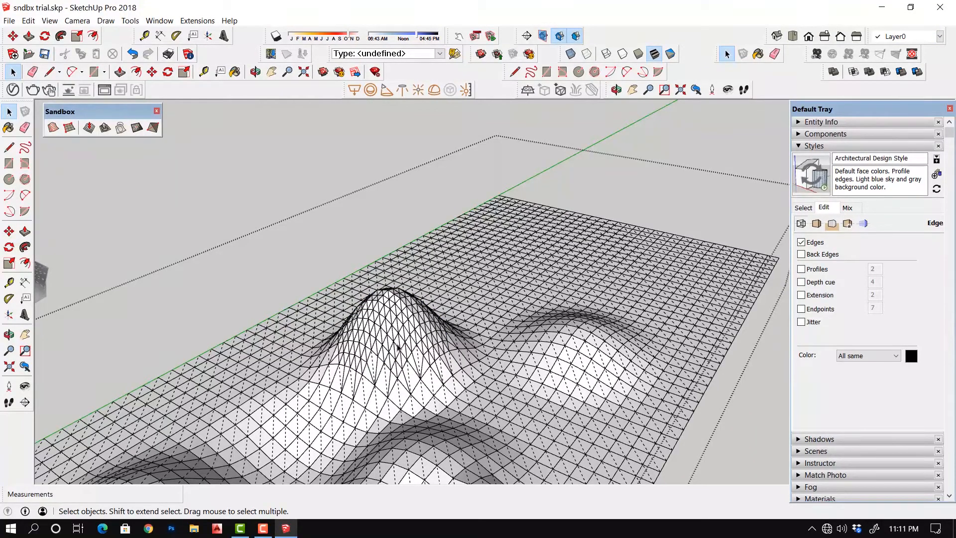
Reshape the subdivided top of the tall hill with the Smoove tool.
{"action": "scroll", "coordinate": [394, 305], "scroll_direction": "up", "scroll_amount": 1}
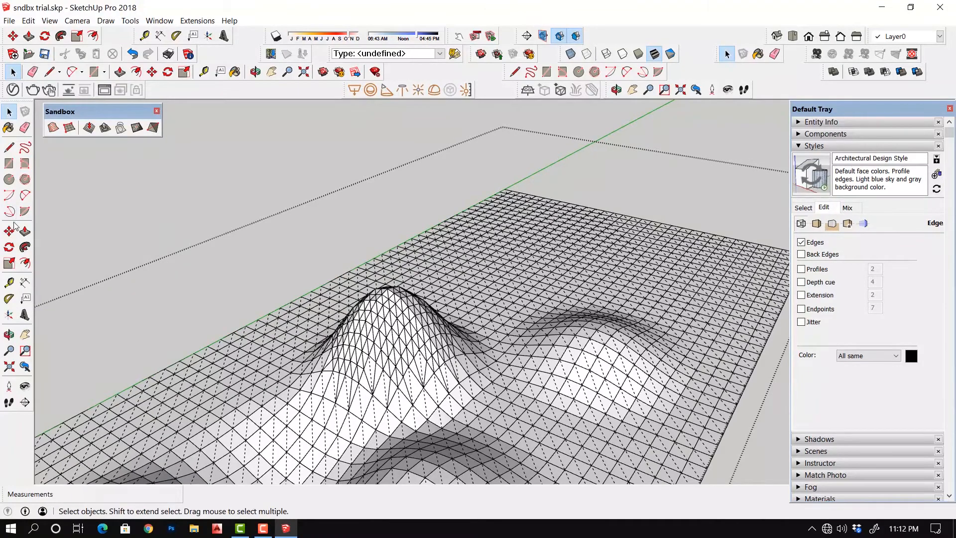
{"action": "left_click", "coordinate": [89, 128]}
{"action": "left_click", "coordinate": [402, 310]}
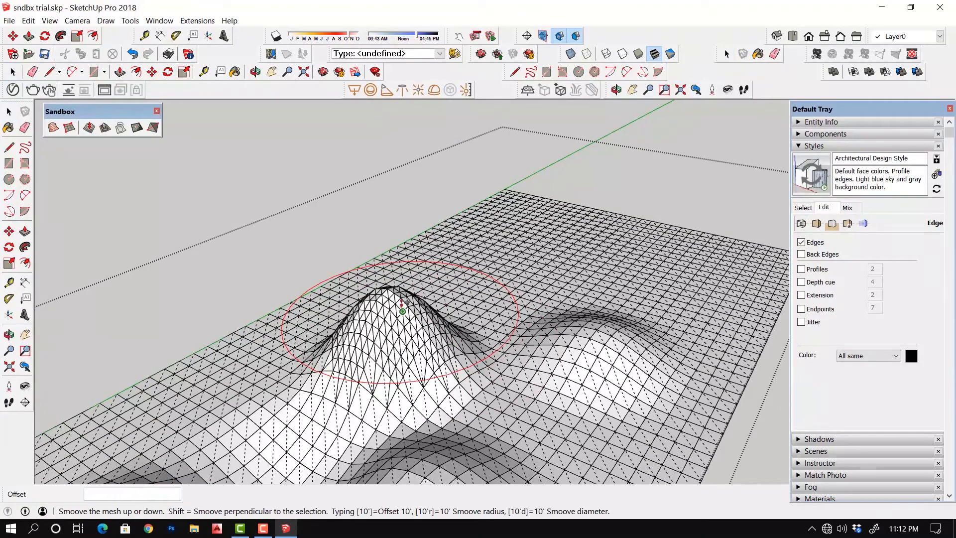
{"action": "left_click", "coordinate": [387, 306]}
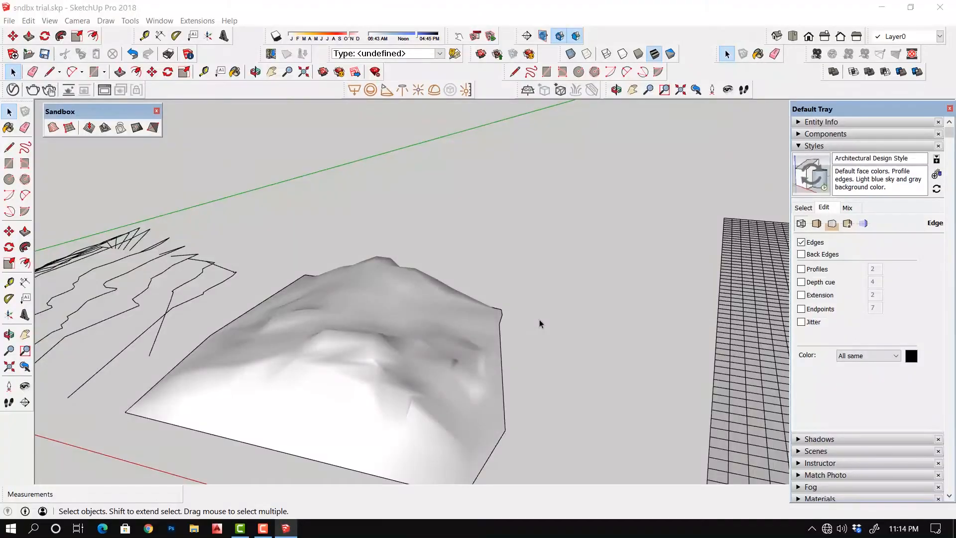
Open the contour terrain group and draw a flat rectangle on the ground beside the terrain, between it and the grid.
{"action": "double_click", "coordinate": [387, 304]}
{"action": "middle_click_drag", "start_coordinate": [387, 304], "coordinate": [381, 323]}
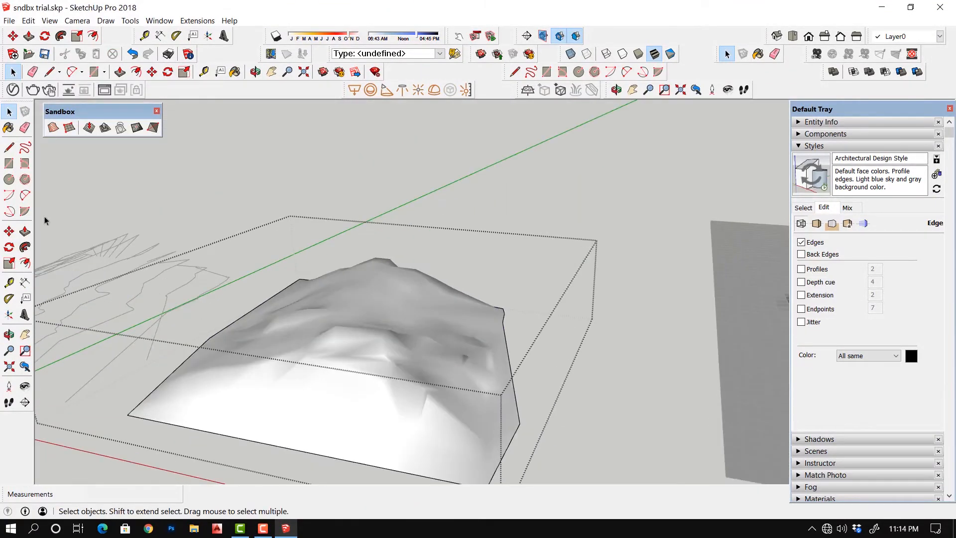
{"action": "left_click", "coordinate": [9, 164]}
{"action": "left_click", "coordinate": [580, 322]}
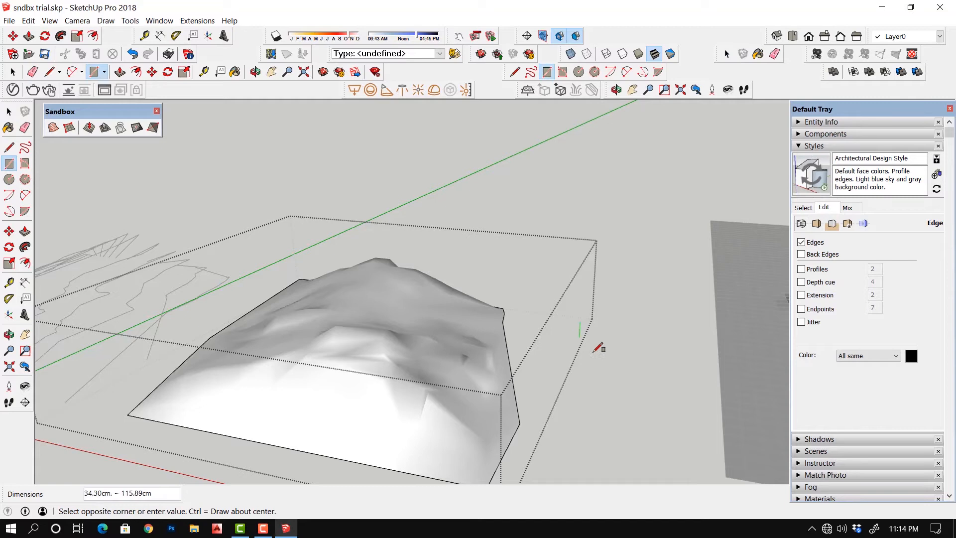
{"action": "left_click", "coordinate": [660, 423]}
{"action": "key", "text": "space"}
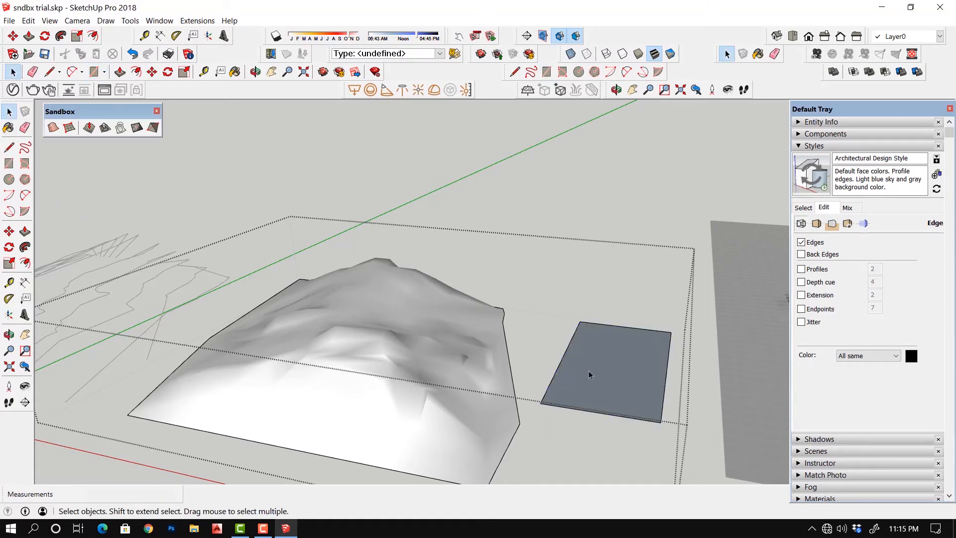
Raise the flat rectangle above the ground and move it over the rear side of the contour terrain.
{"action": "left_click", "coordinate": [610, 384]}
{"action": "left_click", "coordinate": [9, 231]}
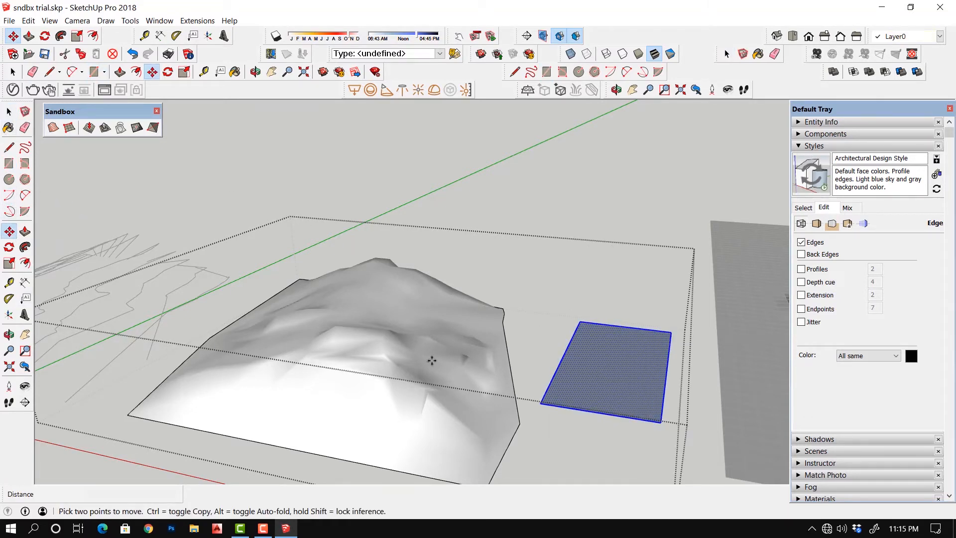
{"action": "left_click", "coordinate": [661, 423]}
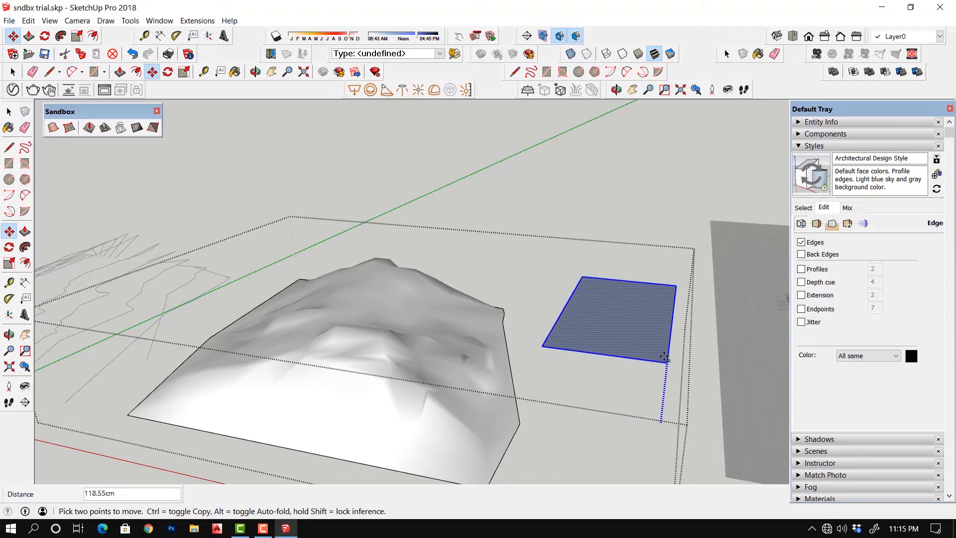
{"action": "middle_click_drag", "start_coordinate": [655, 359], "coordinate": [683, 388]}
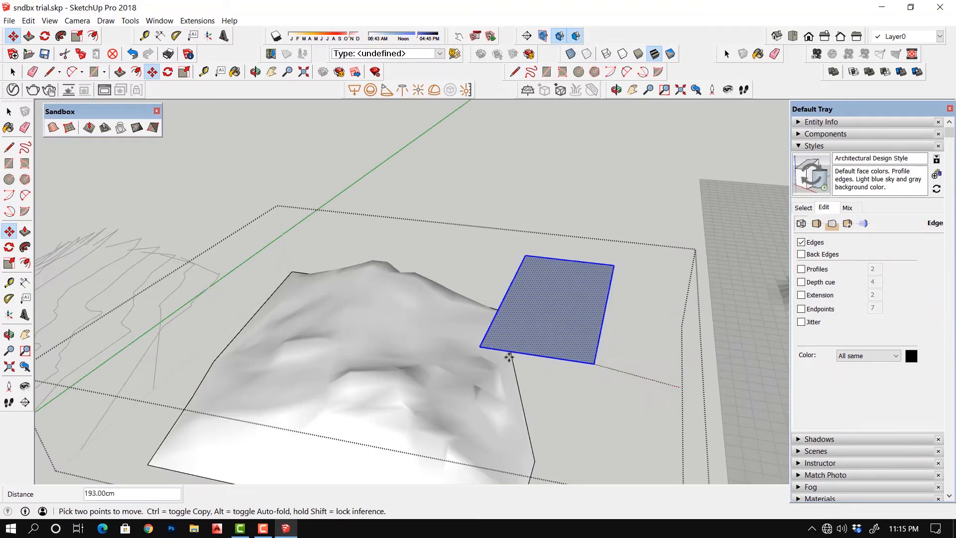
{"action": "left_click", "coordinate": [323, 334]}
{"action": "middle_click_drag", "start_coordinate": [325, 335], "coordinate": [348, 304]}
{"action": "key", "text": "space"}
{"action": "left_click", "coordinate": [239, 244]}
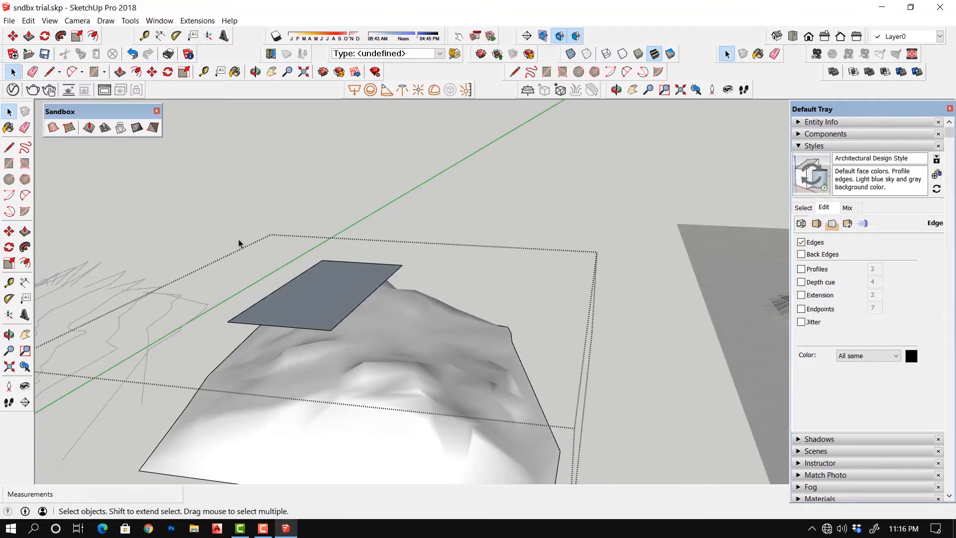
{"action": "left_click", "coordinate": [105, 128]}
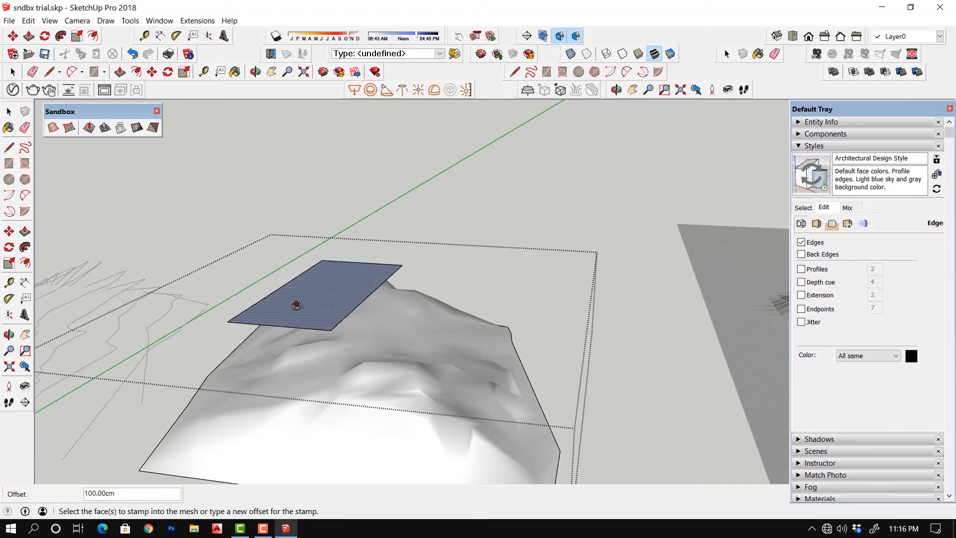
{"action": "left_click", "coordinate": [307, 314]}
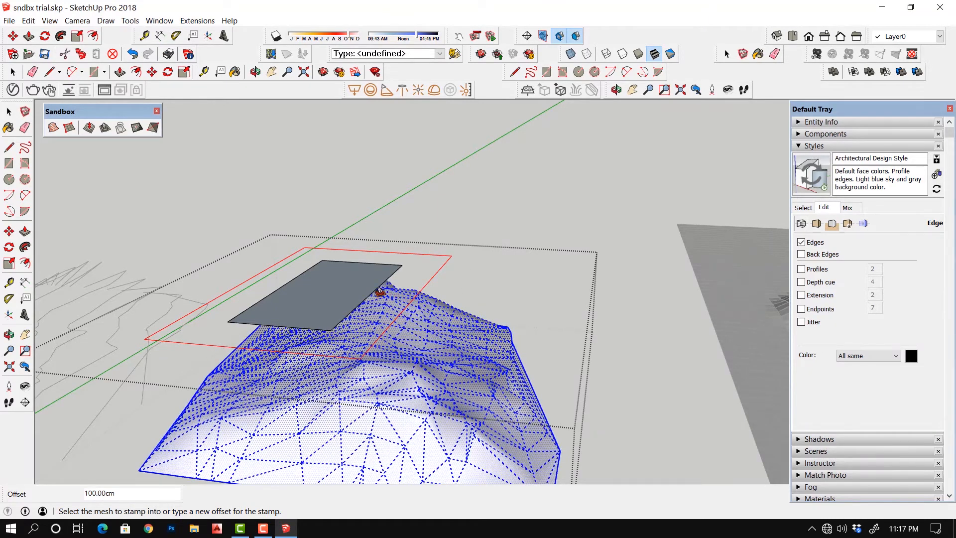
{"action": "left_click", "coordinate": [393, 291]}
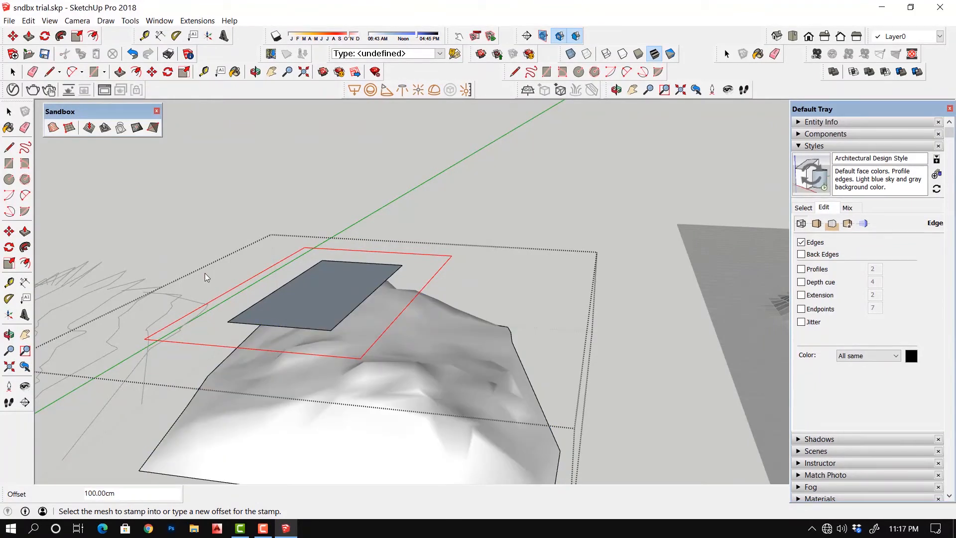
{"action": "key", "text": "space"}
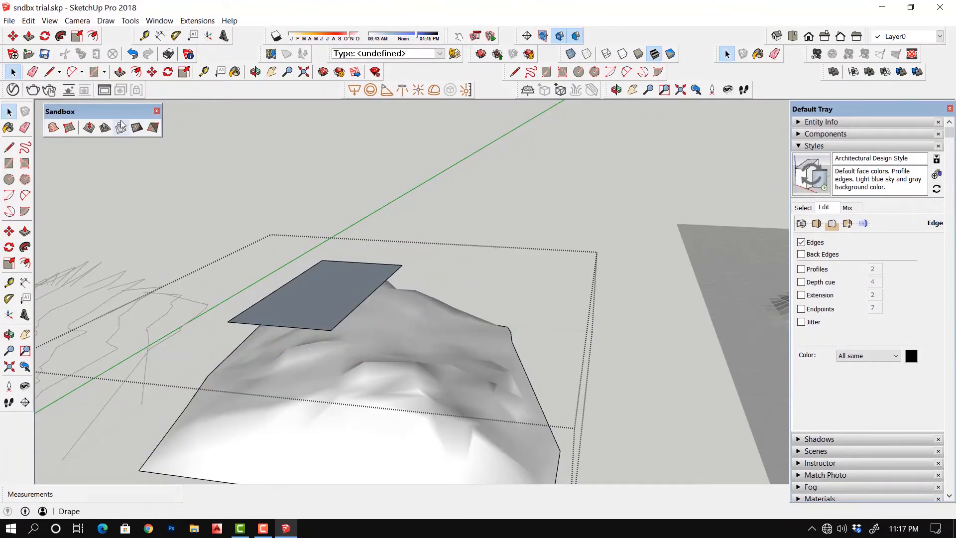
Stamp the rectangle into the terrain with a 20 cm offset, lowering the platform into the slope, and remove the floating rectangle.
{"action": "left_click", "coordinate": [103, 128]}
{"action": "left_click", "coordinate": [339, 296]}
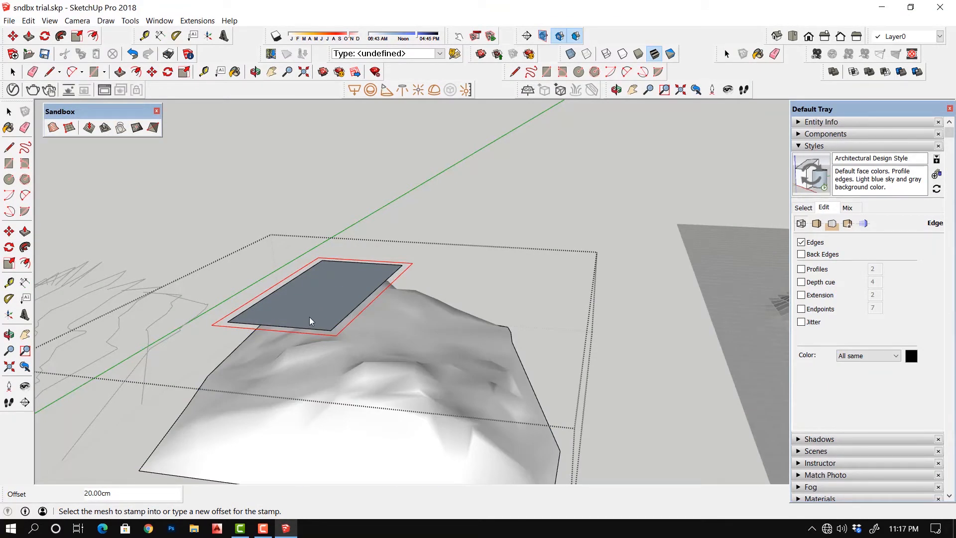
{"action": "left_click", "coordinate": [305, 355]}
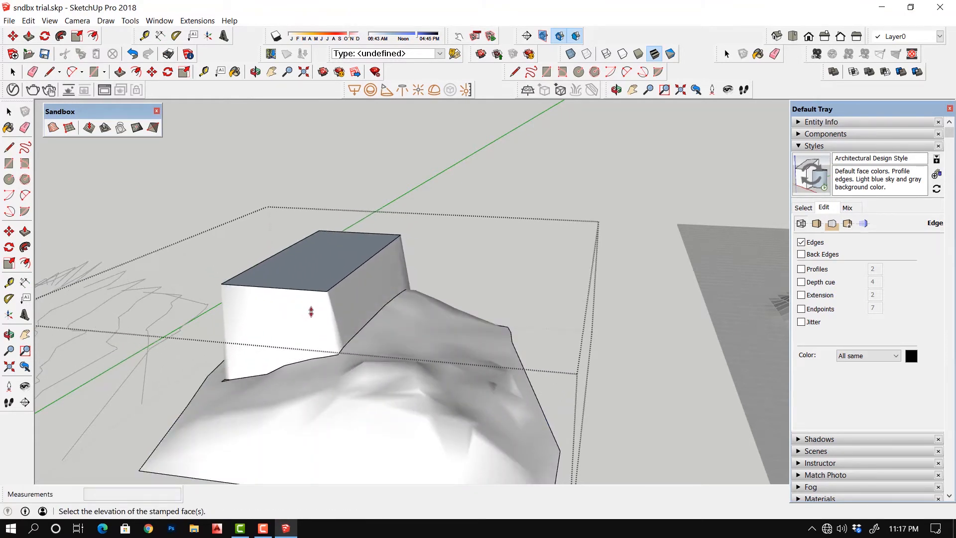
{"action": "left_click", "coordinate": [329, 387]}
{"action": "middle_click_drag", "start_coordinate": [321, 387], "coordinate": [716, 328]}
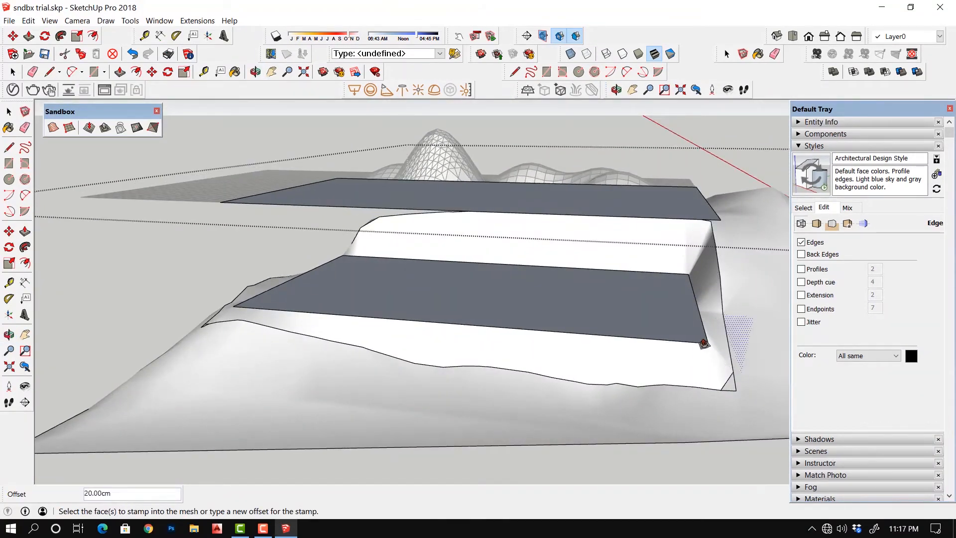
{"action": "key", "text": "space"}
{"action": "middle_click_drag", "start_coordinate": [716, 363], "coordinate": [518, 315]}
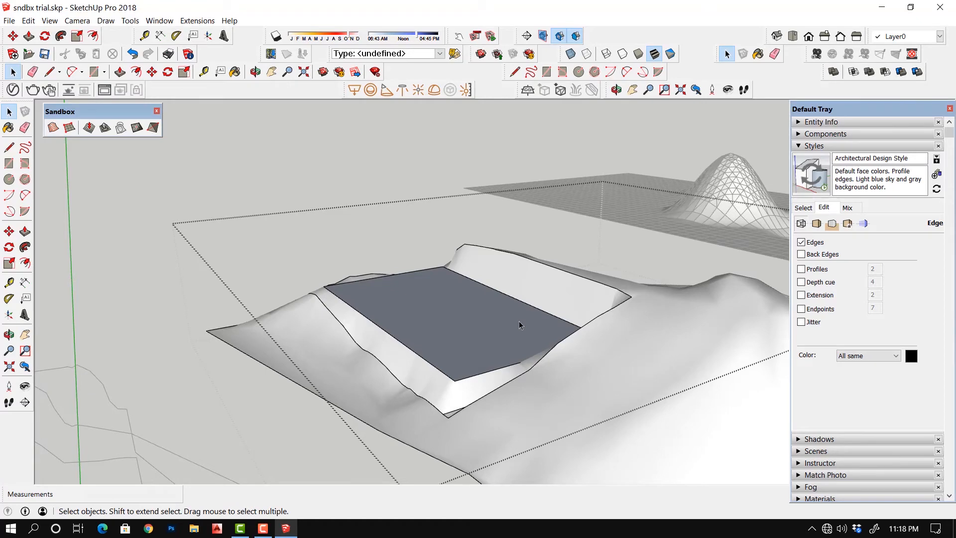
{"action": "key", "text": "ctrl+z"}
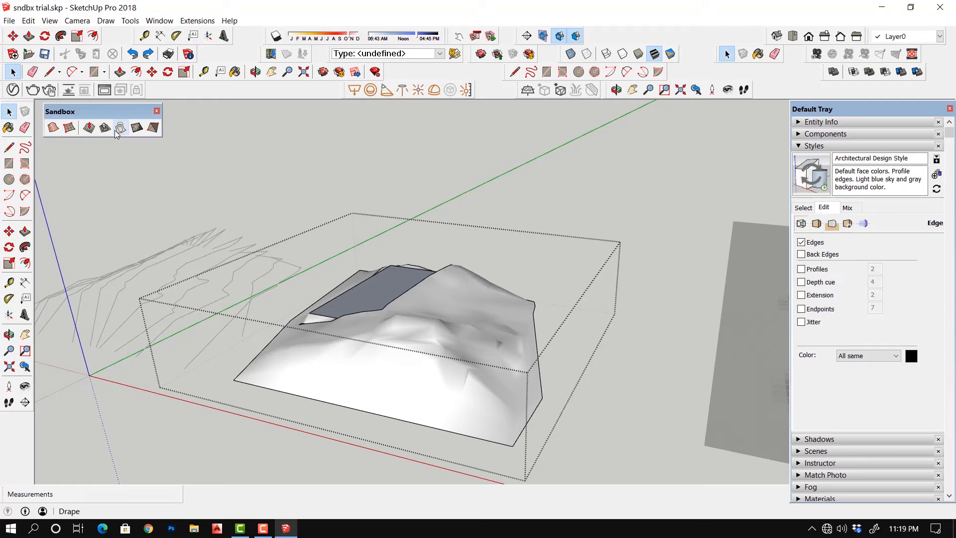
Draw a narrow rectangle of about 99 by 598 cm on the ground between the terrain and the grid.
{"action": "left_click", "coordinate": [9, 164]}
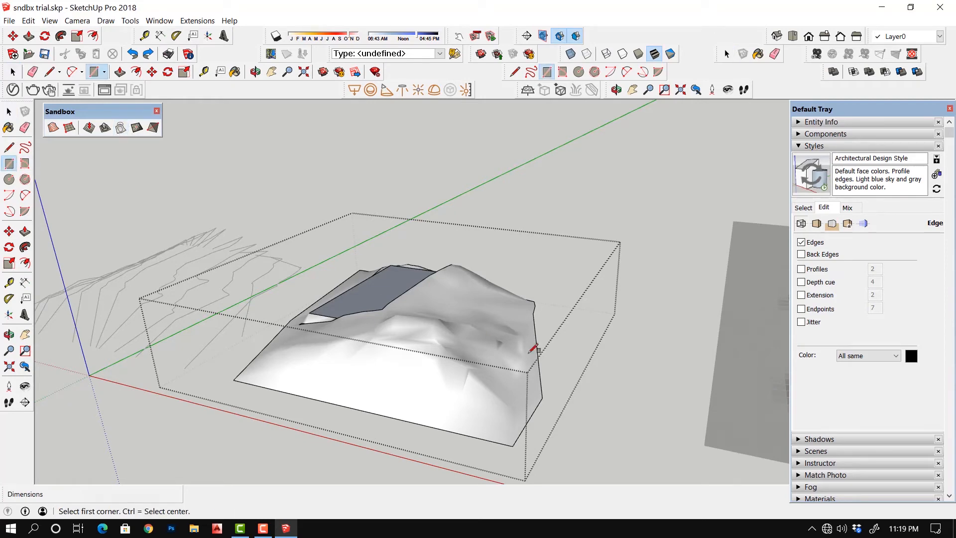
{"action": "middle_click_drag", "start_coordinate": [573, 362], "coordinate": [636, 311]}
{"action": "left_click", "coordinate": [631, 315]}
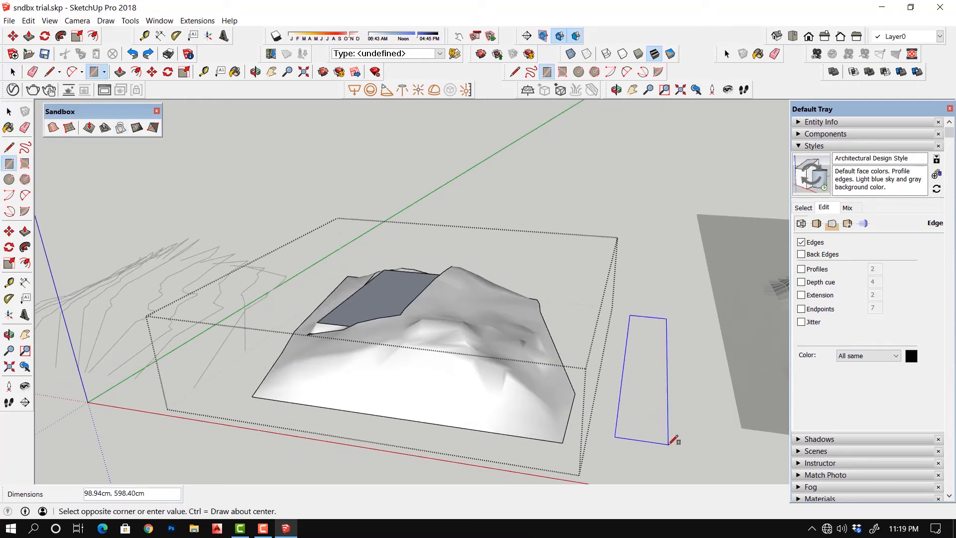
{"action": "left_click", "coordinate": [669, 444]}
Raise the narrow rectangle above the terrain's height and move it over the terrain beside the stamped platform.
{"action": "left_click", "coordinate": [9, 112]}
{"action": "double_click", "coordinate": [645, 382]}
{"action": "left_click", "coordinate": [9, 231]}
{"action": "left_click", "coordinate": [668, 444]}
{"action": "left_click", "coordinate": [680, 332]}
{"action": "left_click", "coordinate": [680, 332]}
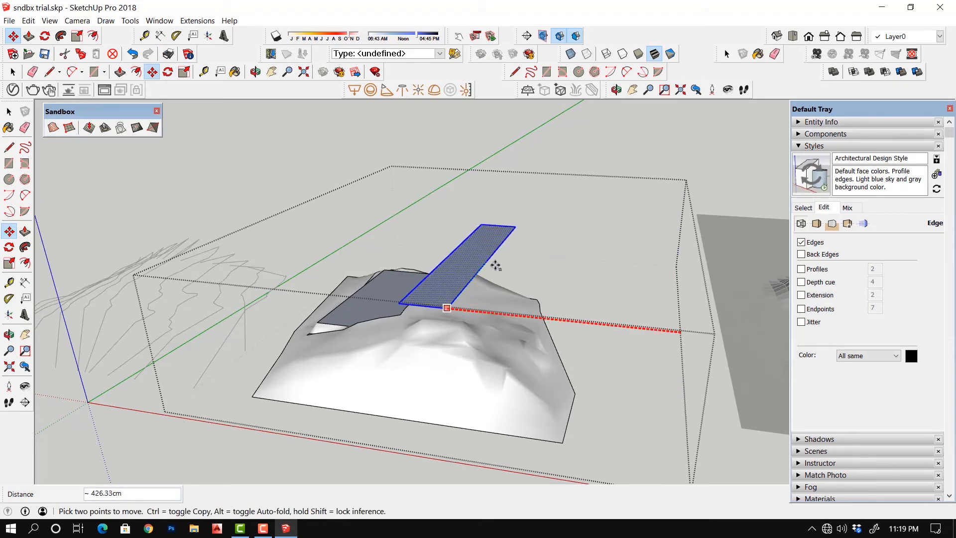
{"action": "left_click", "coordinate": [482, 262]}
{"action": "mouse_move", "coordinate": [518, 306]}
{"action": "middle_mouse_down"}
{"action": "mouse_move", "coordinate": [506, 465]}
{"action": "mouse_move", "coordinate": [523, 303]}
{"action": "middle_mouse_up"}
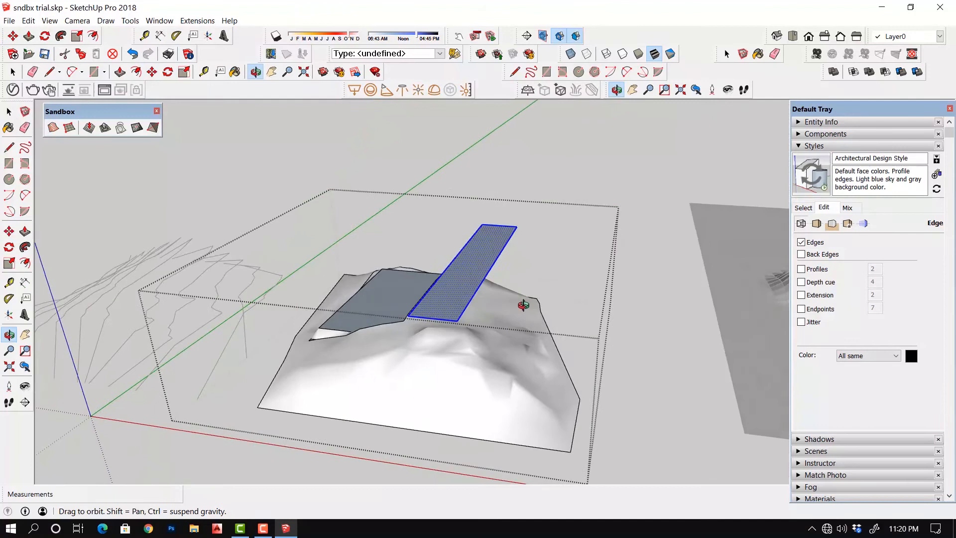
{"action": "key", "text": "space"}
{"action": "left_click", "coordinate": [545, 265]}
Drape the narrow rectangle's outline onto the contour terrain below it.
{"action": "left_click", "coordinate": [121, 128]}
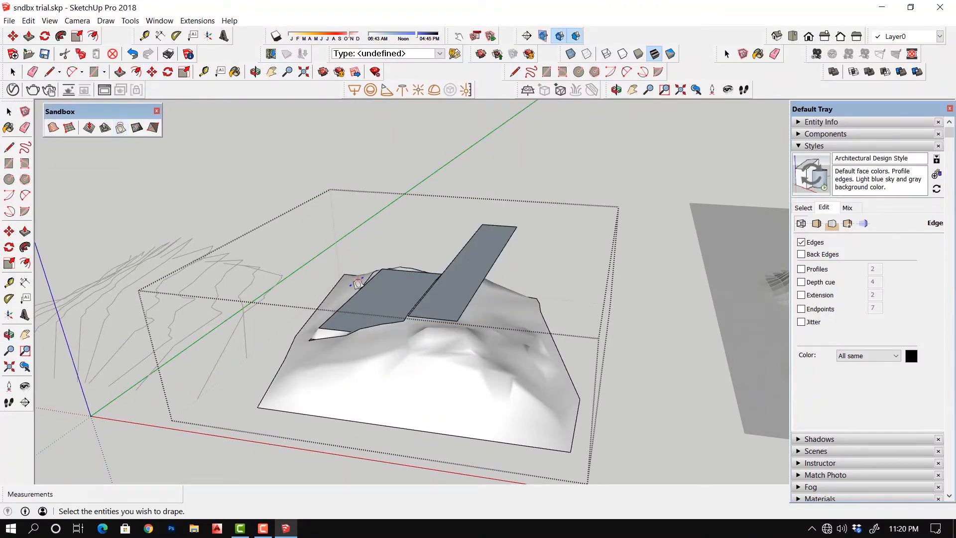
{"action": "left_click", "coordinate": [462, 283]}
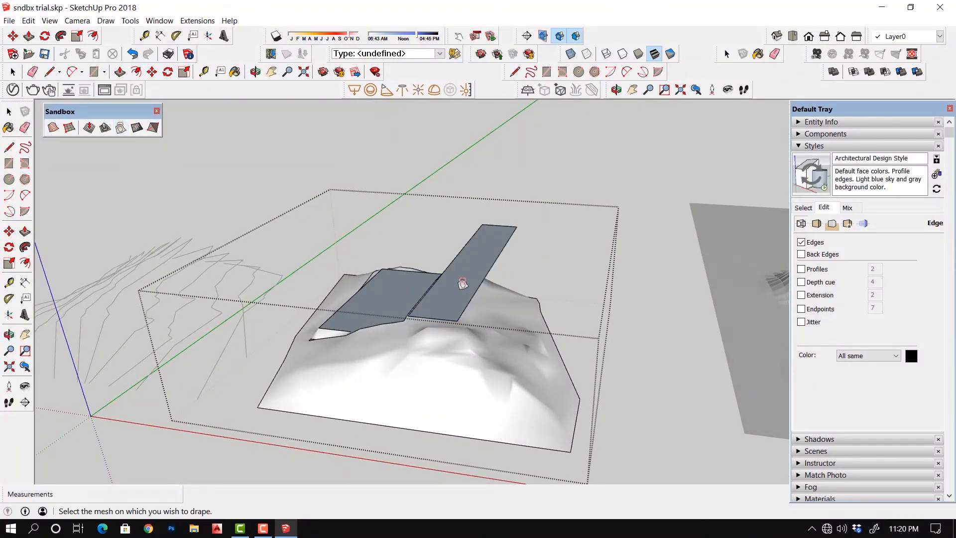
{"action": "left_click", "coordinate": [444, 349]}
{"action": "middle_click_drag", "start_coordinate": [490, 379], "coordinate": [421, 395]}
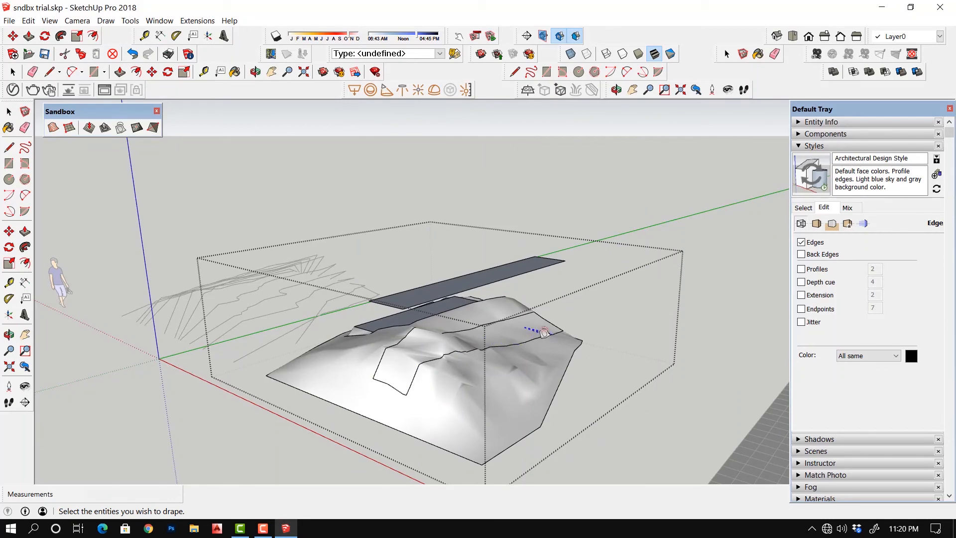
Paint the draped strip on the terrain with Color C03 and close the terrain group.
{"action": "scroll", "coordinate": [510, 327], "scroll_direction": "up", "scroll_amount": 3}
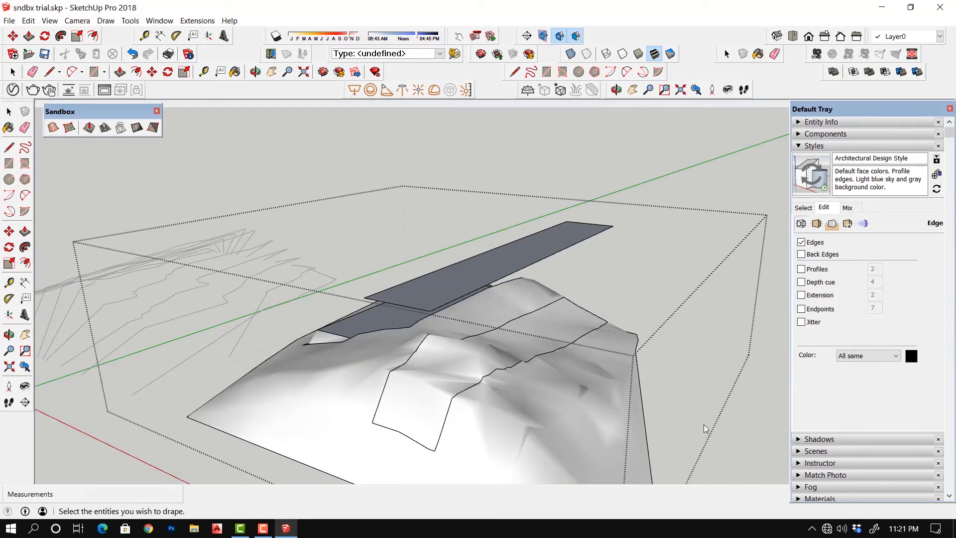
{"action": "key", "text": "b"}
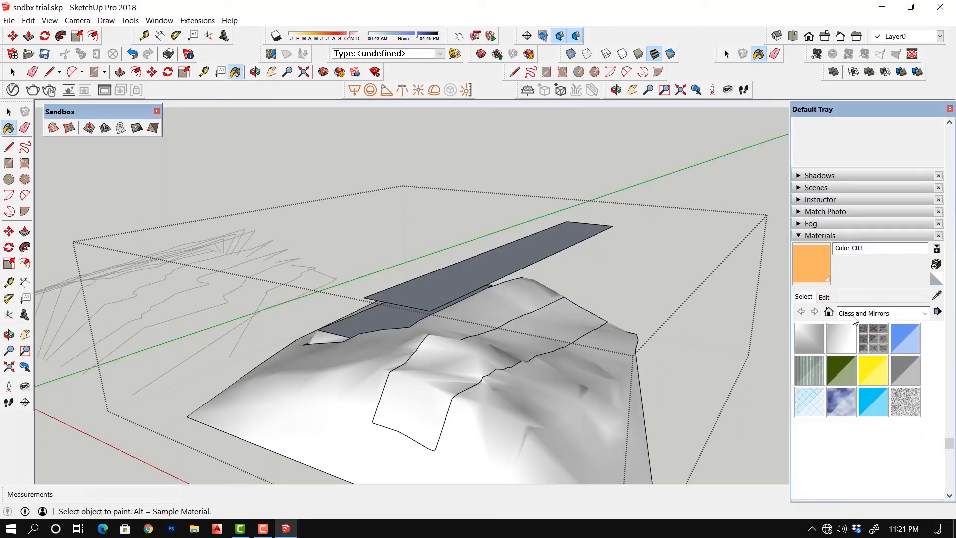
{"action": "left_click", "coordinate": [540, 339]}
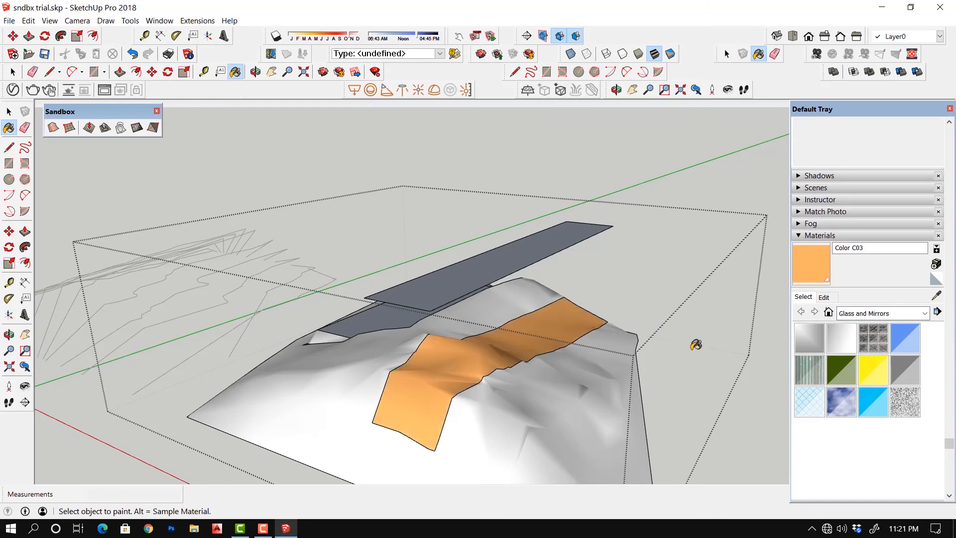
{"action": "middle_click_drag", "start_coordinate": [697, 343], "coordinate": [586, 322]}
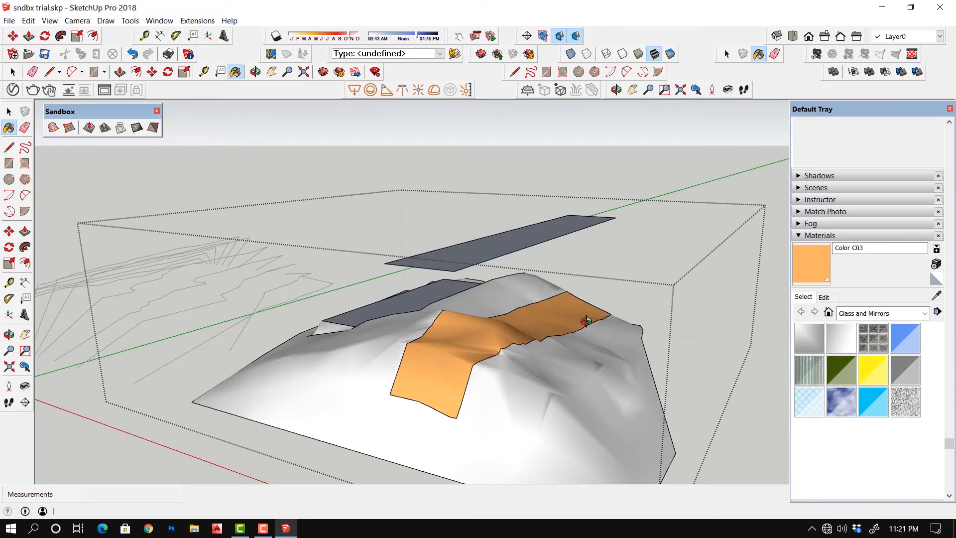
{"action": "middle_click_drag", "start_coordinate": [587, 322], "coordinate": [571, 333]}
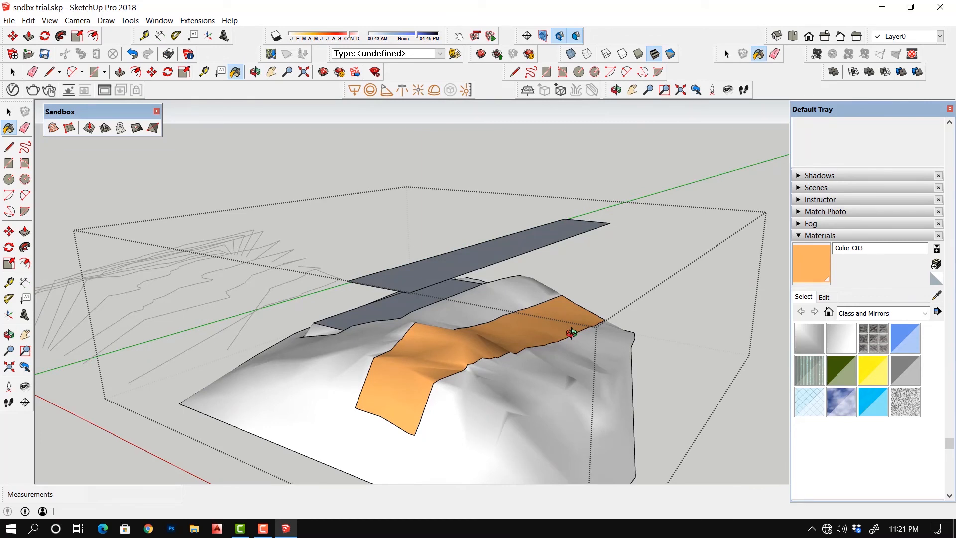
{"action": "key", "text": "space"}
{"action": "key", "text": "Escape"}
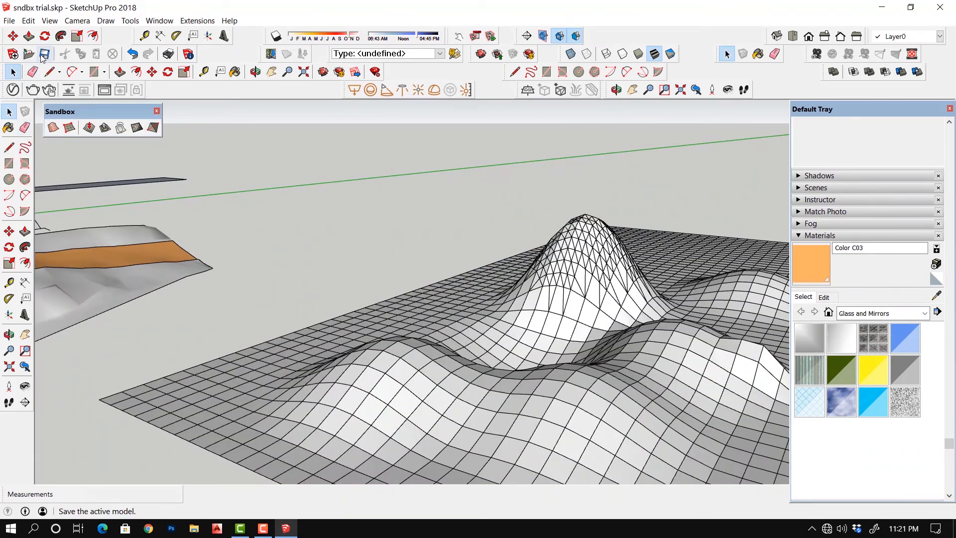
Show the hidden geometry and open the smooved grid group for editing.
{"action": "left_click", "coordinate": [49, 20]}
{"action": "left_click", "coordinate": [82, 61]}
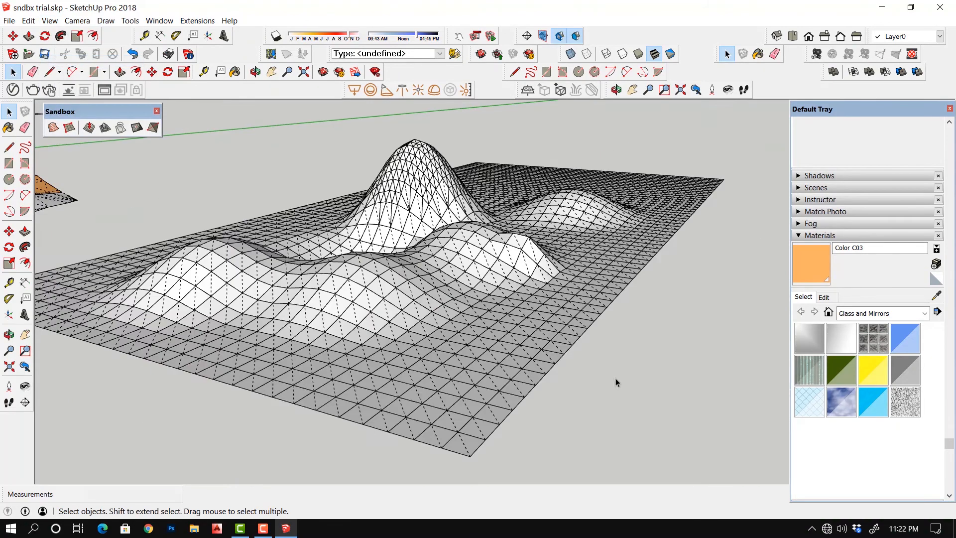
{"action": "double_click", "coordinate": [478, 281]}
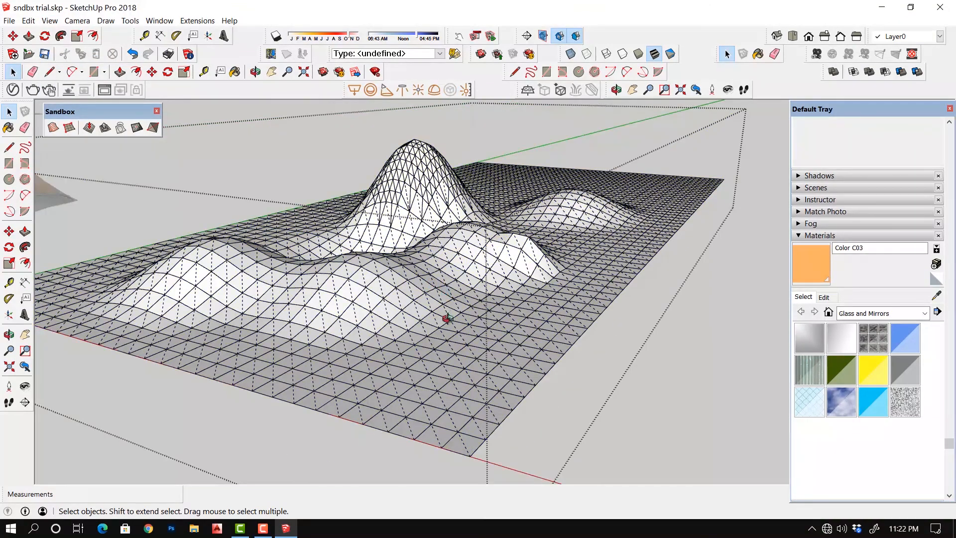
{"action": "middle_click_drag", "start_coordinate": [447, 319], "coordinate": [443, 365]}
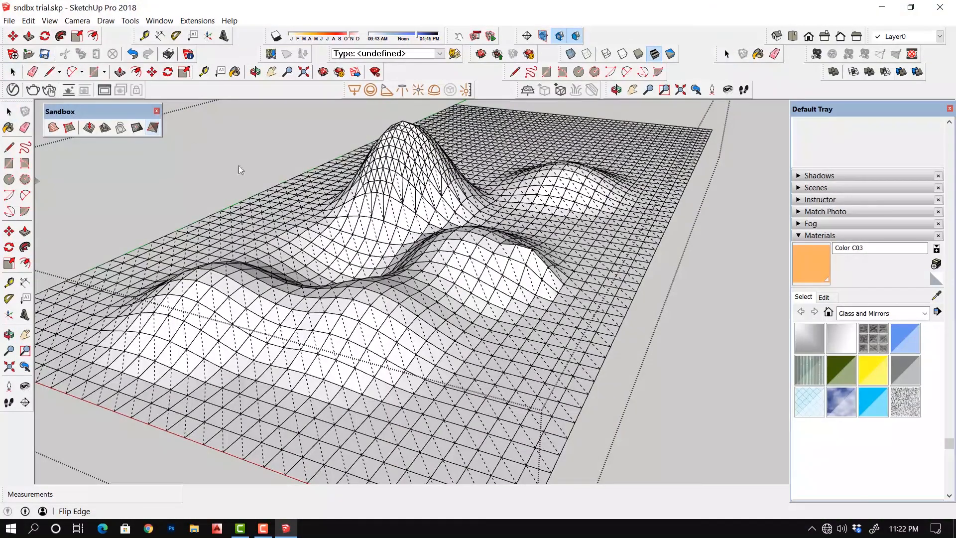
Flip a hidden diagonal edge on the lower front slope of the grid's front mound with Flip Edge.
{"action": "left_click", "coordinate": [153, 128]}
{"action": "scroll", "coordinate": [463, 309], "scroll_direction": "up", "scroll_amount": 3}
{"action": "scroll", "coordinate": [463, 308], "scroll_direction": "up", "scroll_amount": 2}
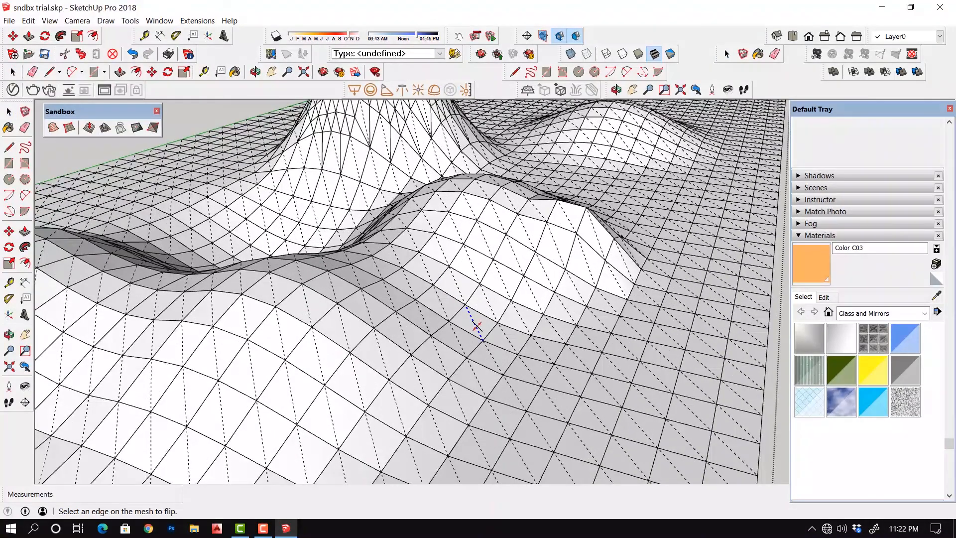
{"action": "left_click", "coordinate": [474, 321]}
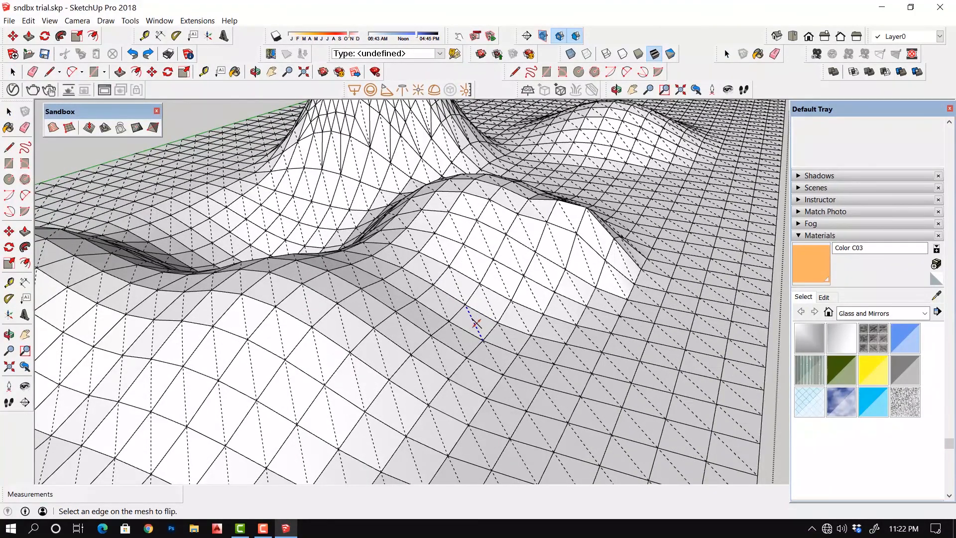